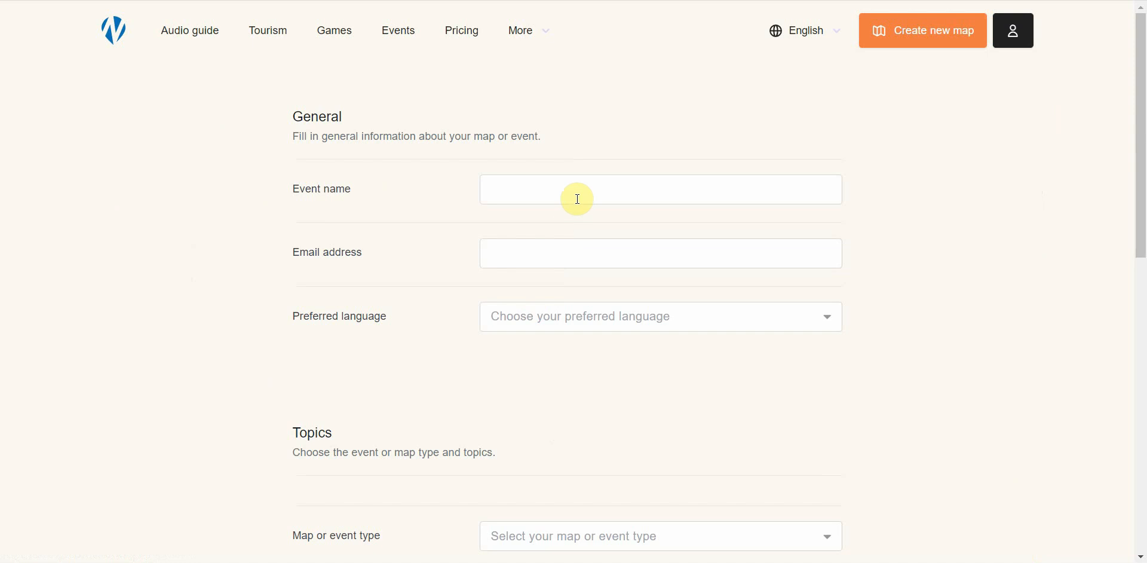
Name the event 'Game' and enter the contact e-mail address
{"action": "left_click", "coordinate": [577, 198]}
{"action": "type", "text": "Game"}
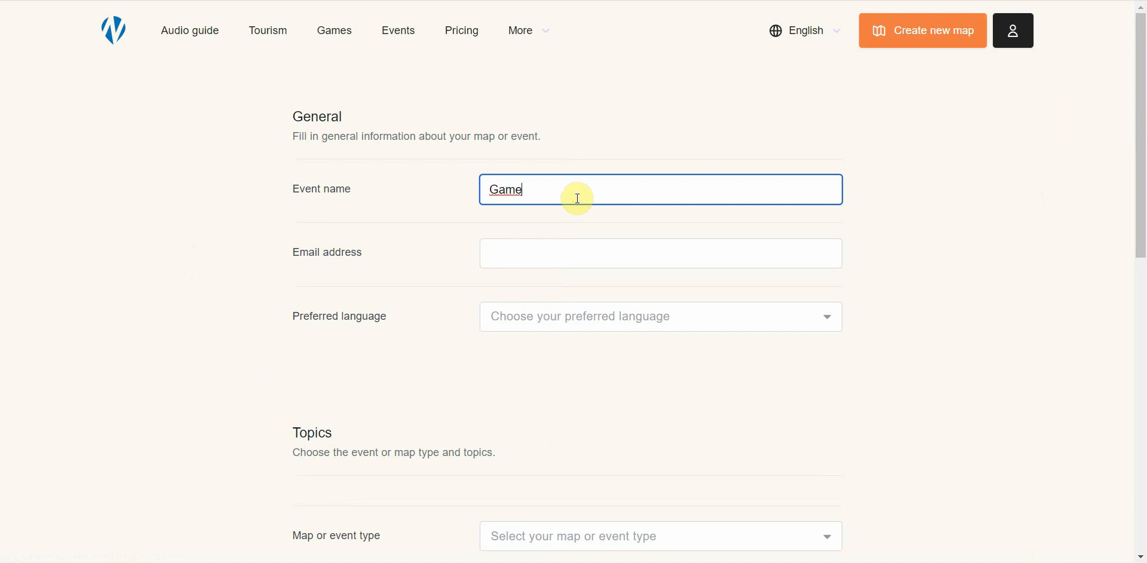
{"action": "key", "text": "Tab"}
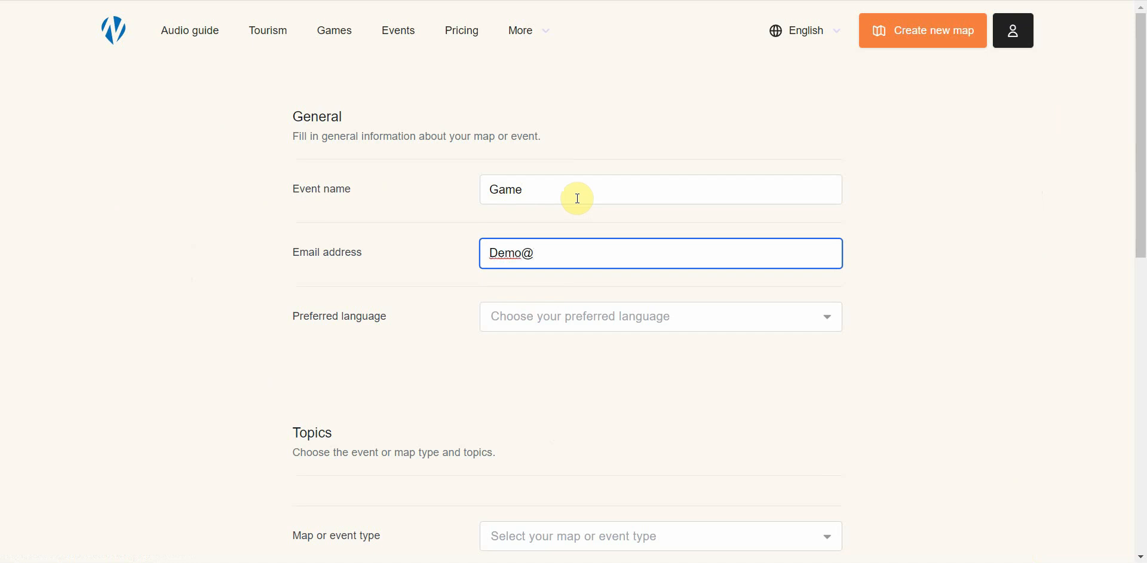
{"action": "key", "text": "Tab"}
Set the preferred language to English (US) and the map type to Games and Competitions
{"action": "left_click", "coordinate": [519, 374]}
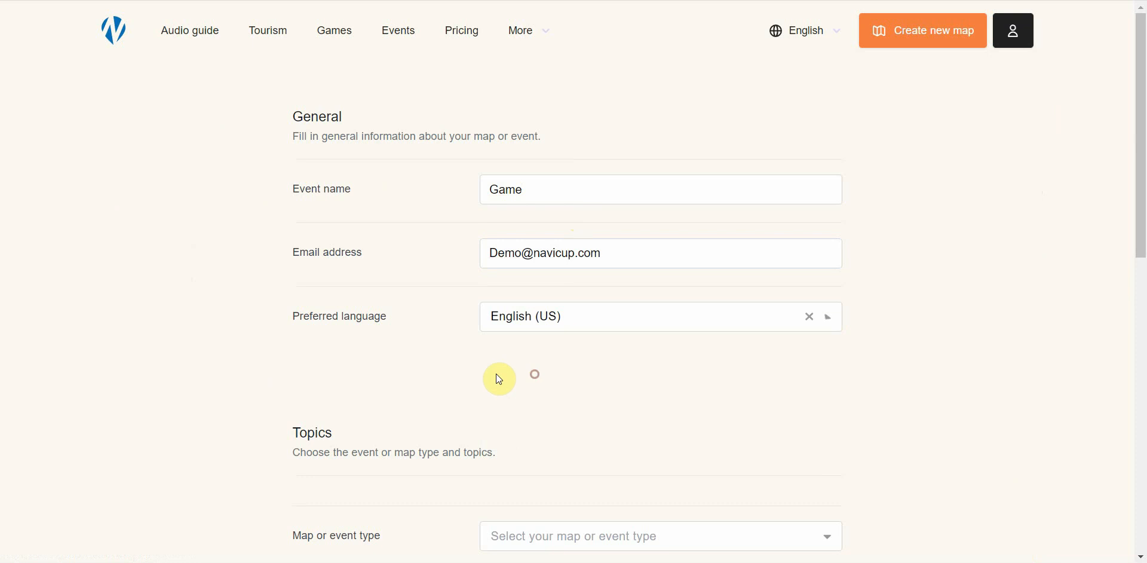
{"action": "scroll", "coordinate": [450, 401], "scroll_direction": "down", "scroll_amount": 5}
{"action": "left_click", "coordinate": [528, 164]}
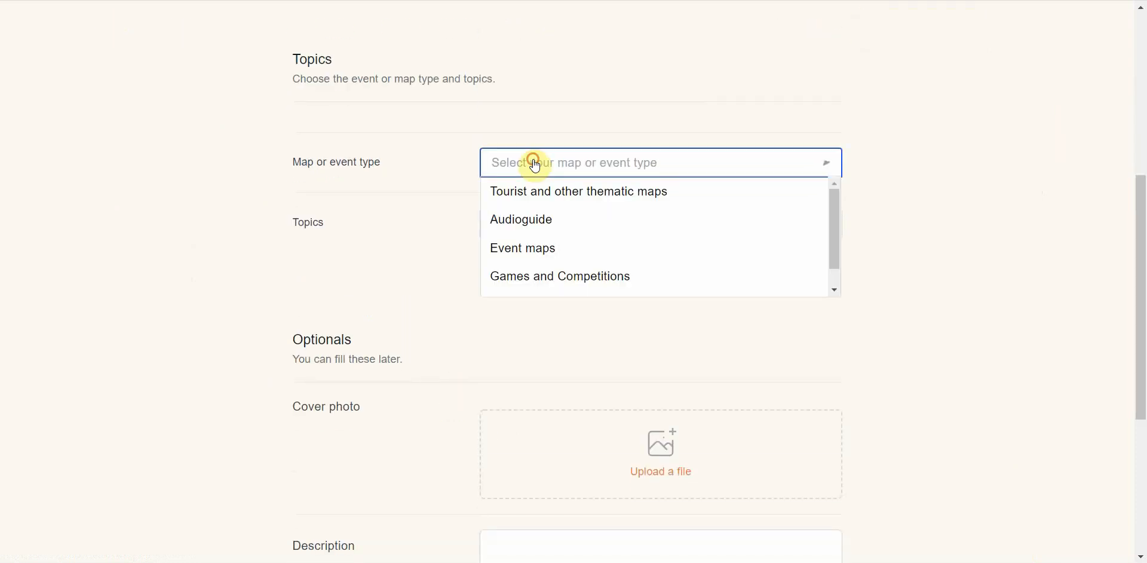
{"action": "left_click", "coordinate": [535, 279]}
Add the topics Game/Competition, Sport and Youth
{"action": "scroll", "coordinate": [446, 263], "scroll_direction": "down", "scroll_amount": 4}
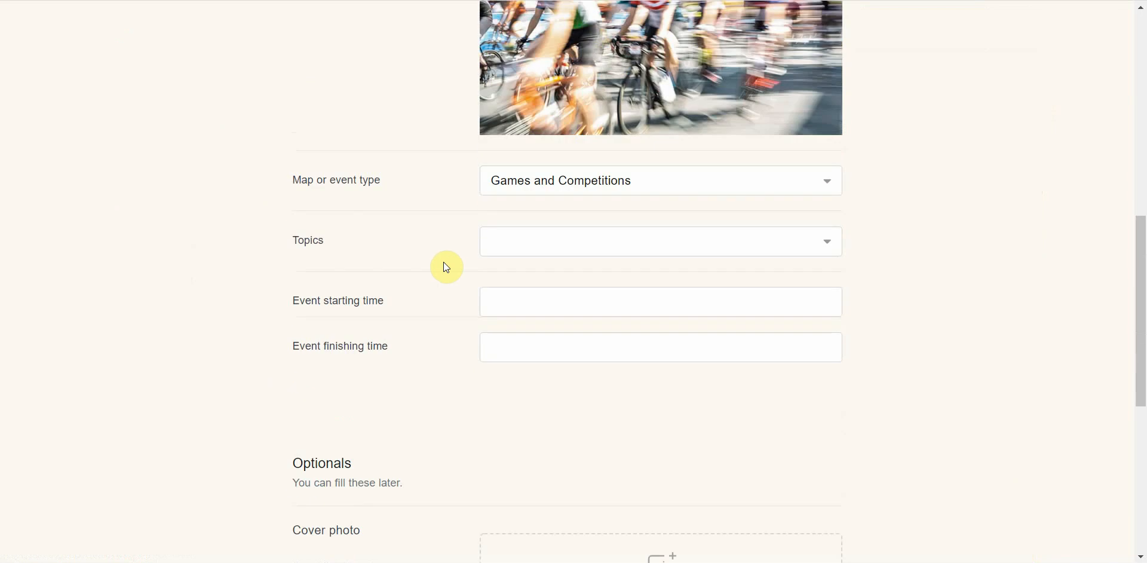
{"action": "left_click", "coordinate": [521, 247]}
{"action": "left_click", "coordinate": [517, 270]}
{"action": "left_click", "coordinate": [625, 239]}
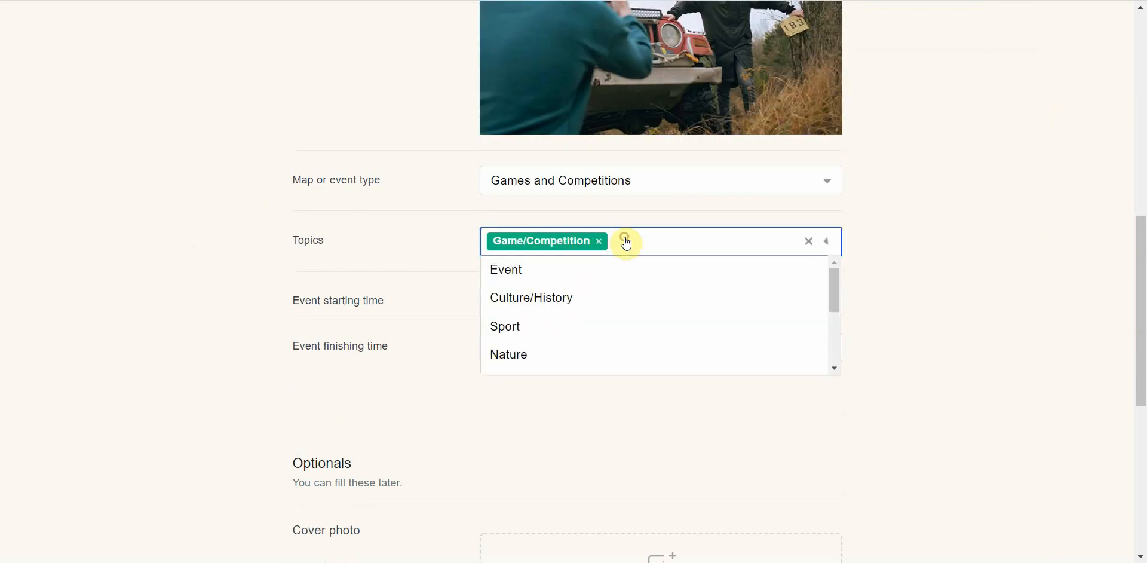
{"action": "left_click", "coordinate": [579, 322]}
{"action": "left_click", "coordinate": [674, 244]}
{"action": "scroll", "coordinate": [615, 311], "scroll_direction": "down", "scroll_amount": 3}
{"action": "left_click", "coordinate": [615, 310]}
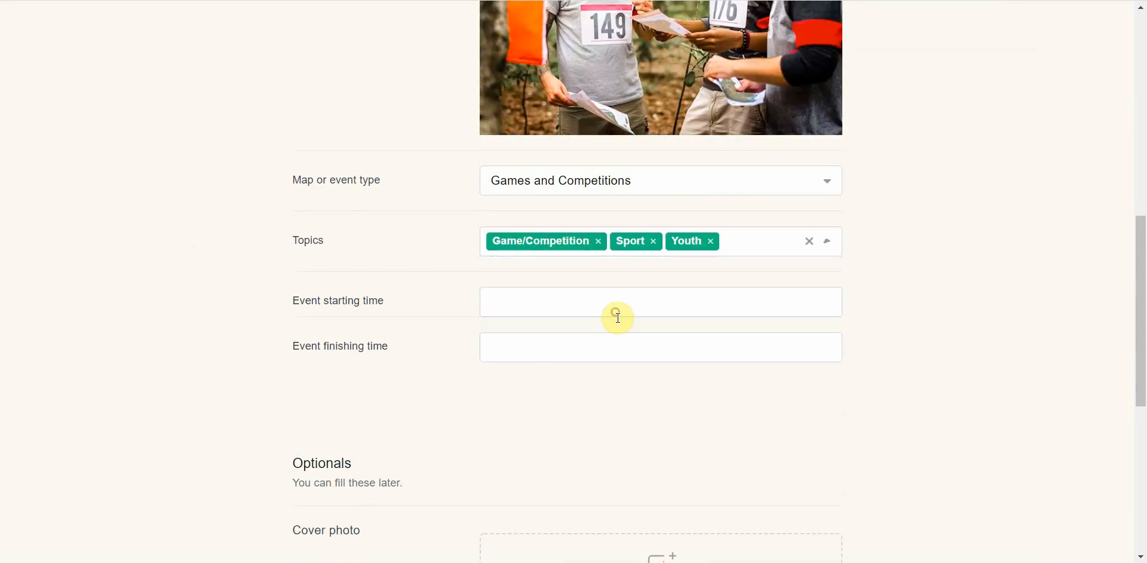
Set the event to run from 10 to 17 February 2022
{"action": "left_click", "coordinate": [536, 306]}
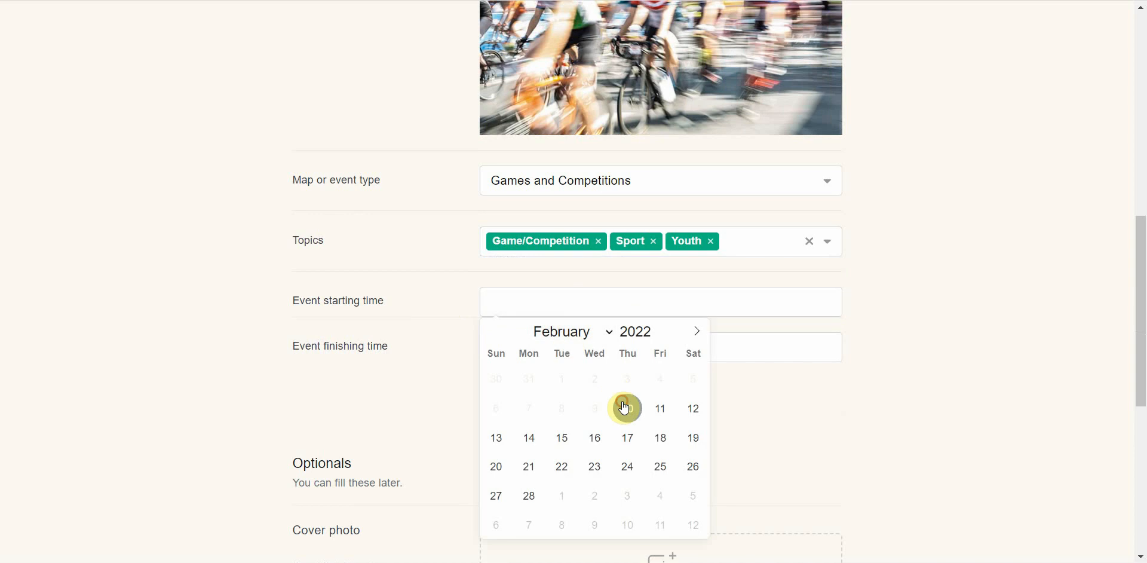
{"action": "left_click", "coordinate": [625, 406]}
{"action": "left_click", "coordinate": [618, 351]}
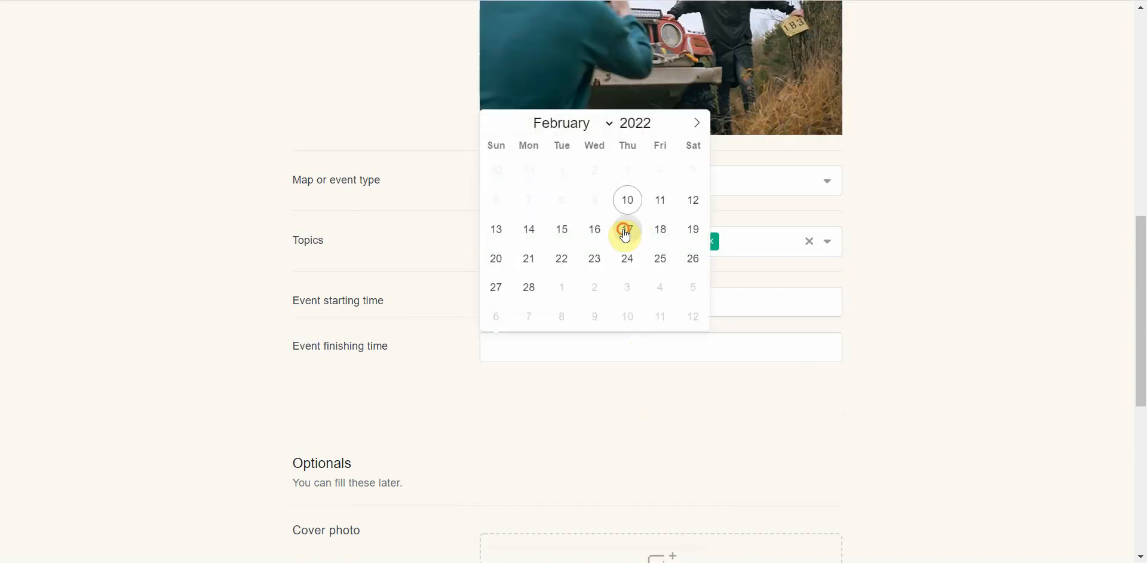
{"action": "left_click", "coordinate": [621, 228]}
{"action": "scroll", "coordinate": [440, 375], "scroll_direction": "down", "scroll_amount": 2}
{"action": "scroll", "coordinate": [441, 375], "scroll_direction": "down", "scroll_amount": 5}
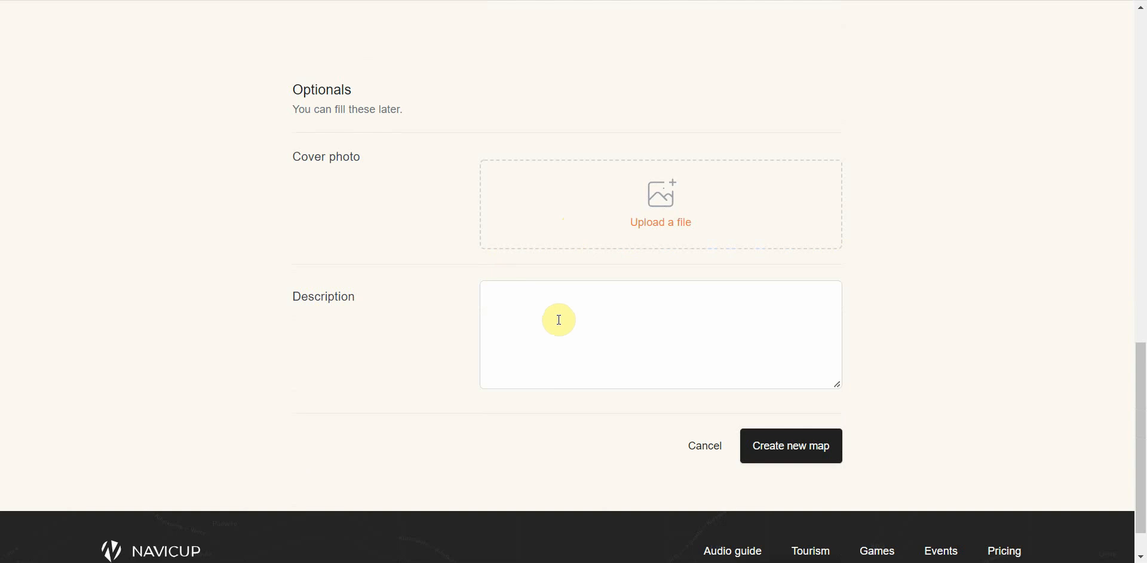
Create the Game map, then follow the admin login link in its Navicup account-details e-mail
{"action": "left_click", "coordinate": [785, 454]}
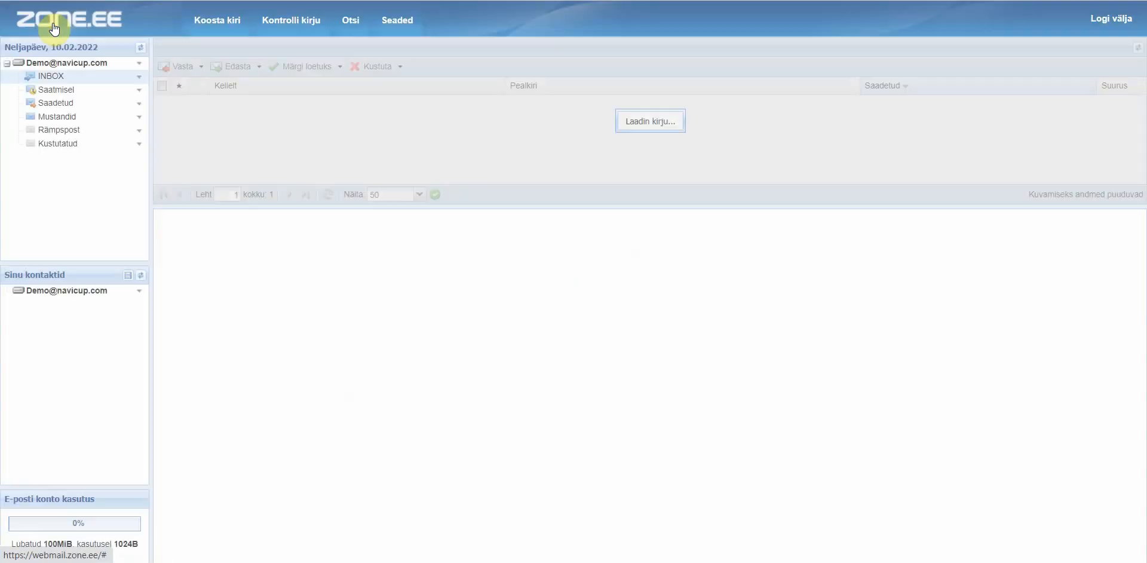
{"action": "left_click", "coordinate": [306, 103]}
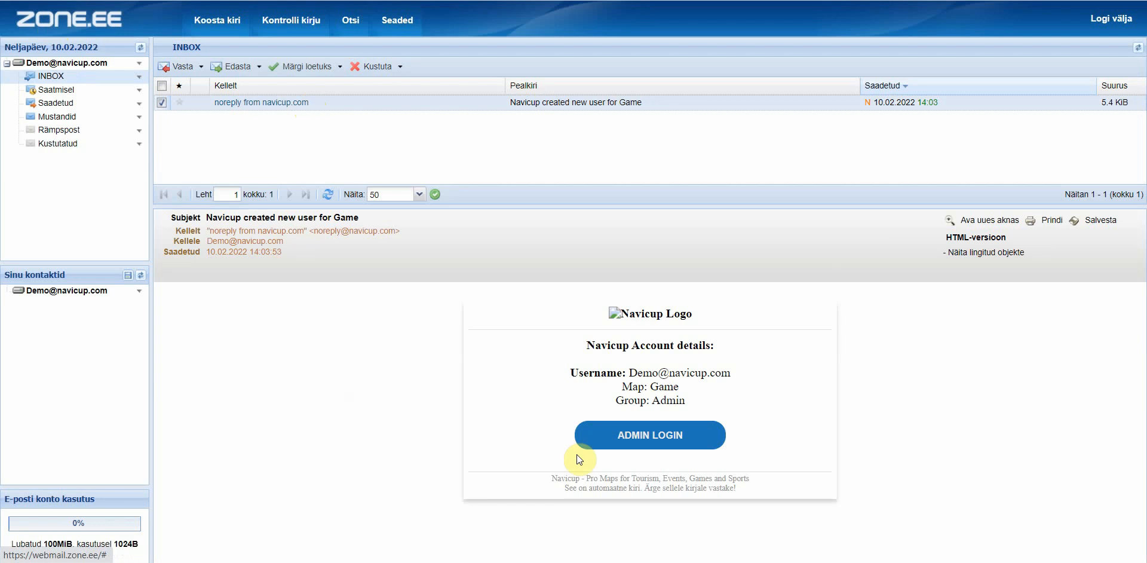
{"action": "left_click", "coordinate": [644, 435]}
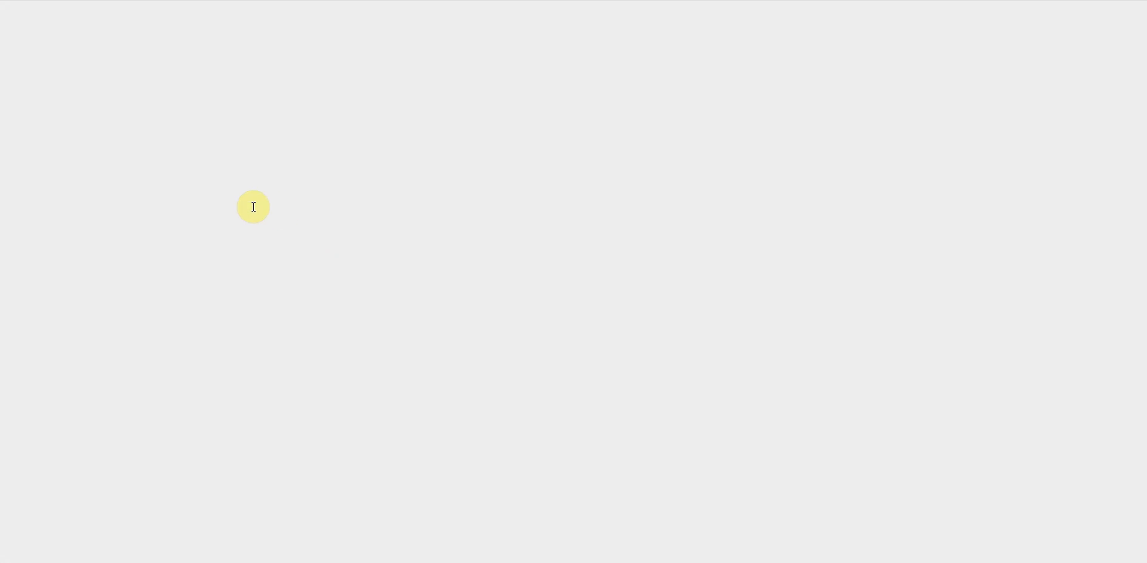
Enter and confirm a new admin password for the Game map, then save it
{"action": "left_click", "coordinate": [253, 168]}
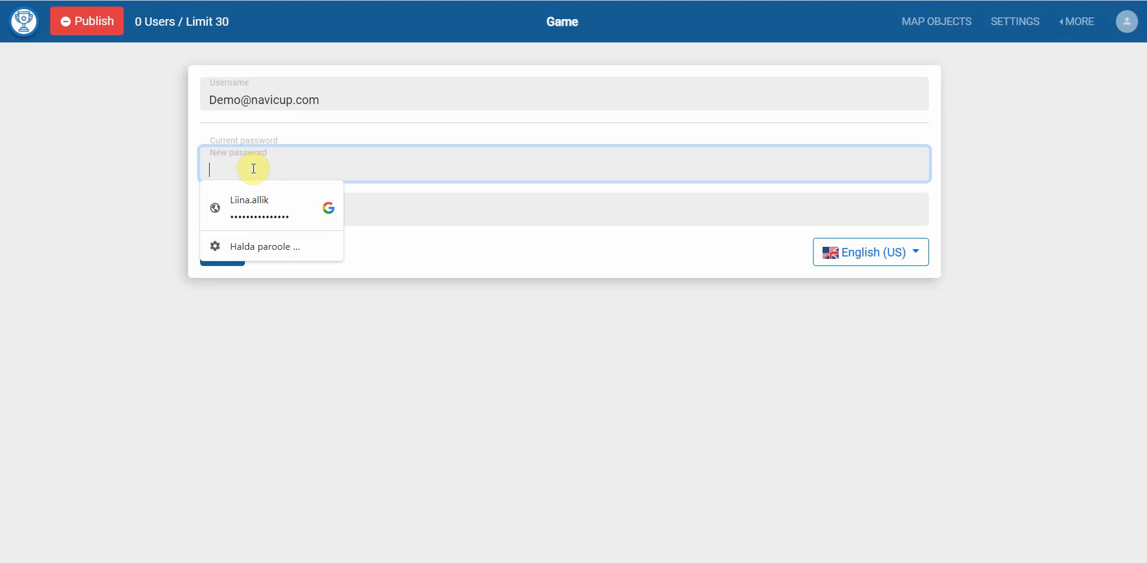
{"action": "type", "text": "*******"}
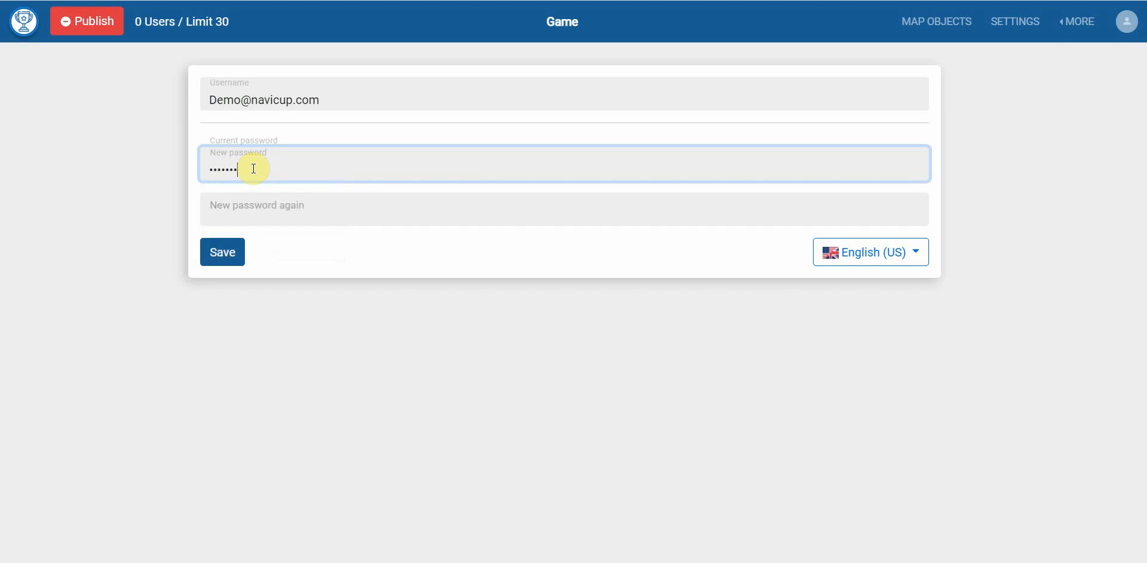
{"action": "type", "text": "**"}
{"action": "key", "text": "Tab"}
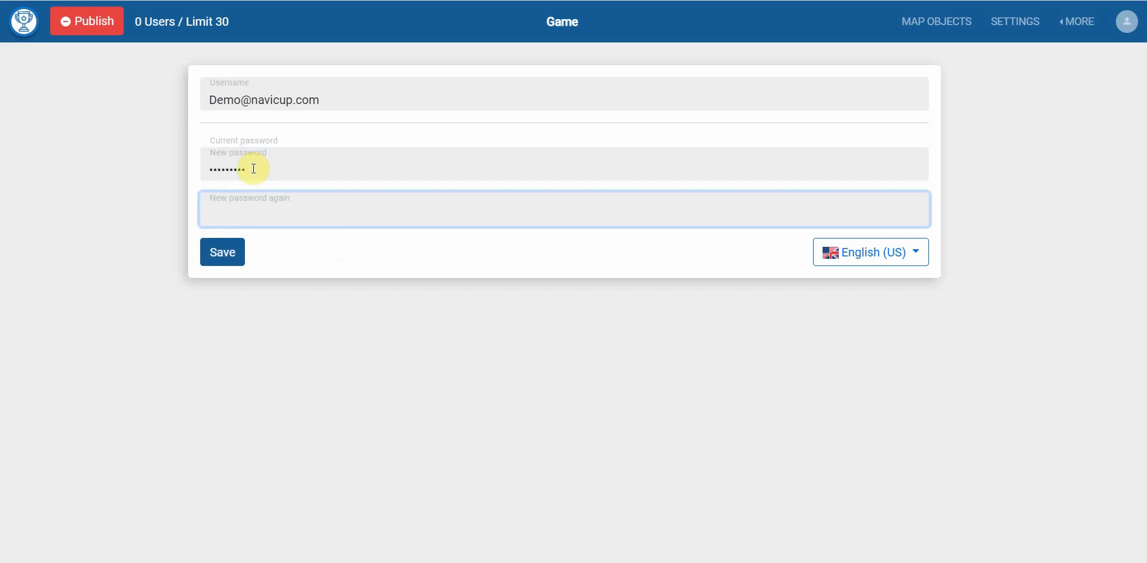
{"action": "type", "text": "*********"}
{"action": "left_click", "coordinate": [209, 251]}
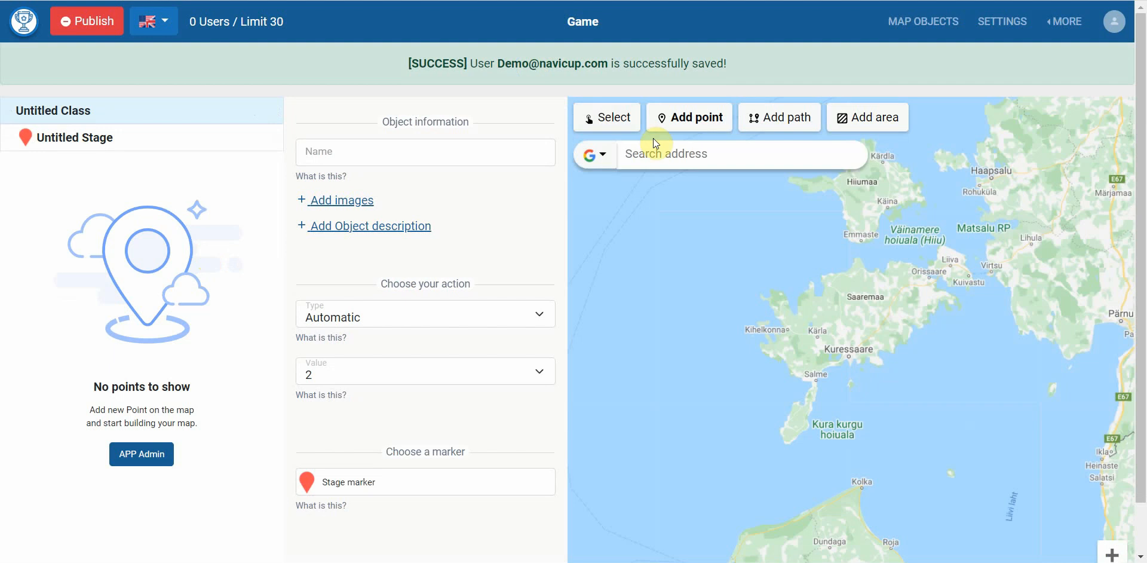
Find Kuressaare Ametikool, drop a point on Vallimaa street and name it 'Question 1'
{"action": "left_click", "coordinate": [661, 153]}
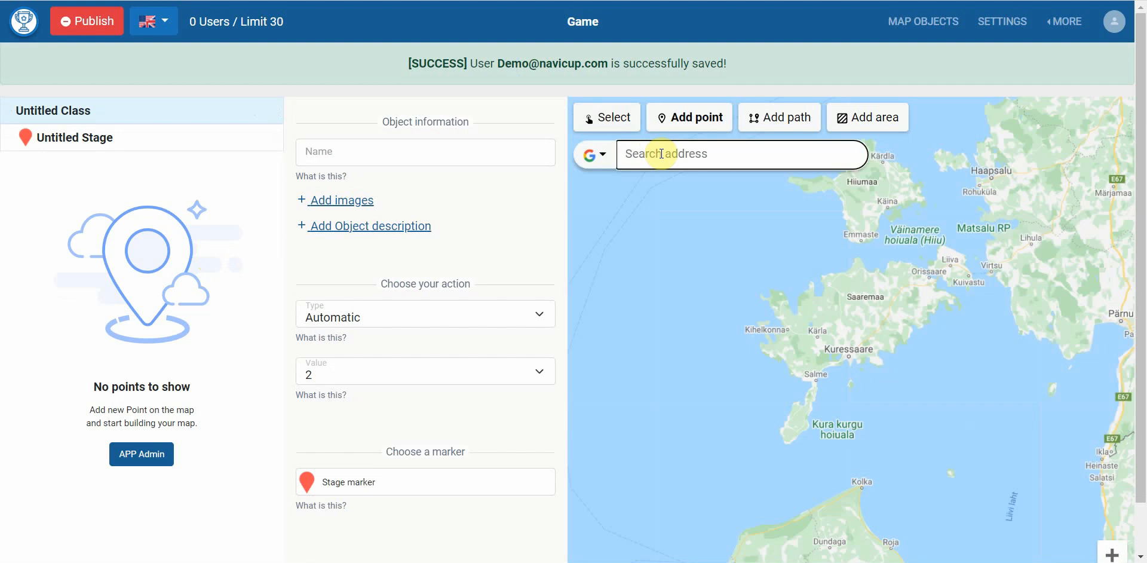
{"action": "type", "text": "K"}
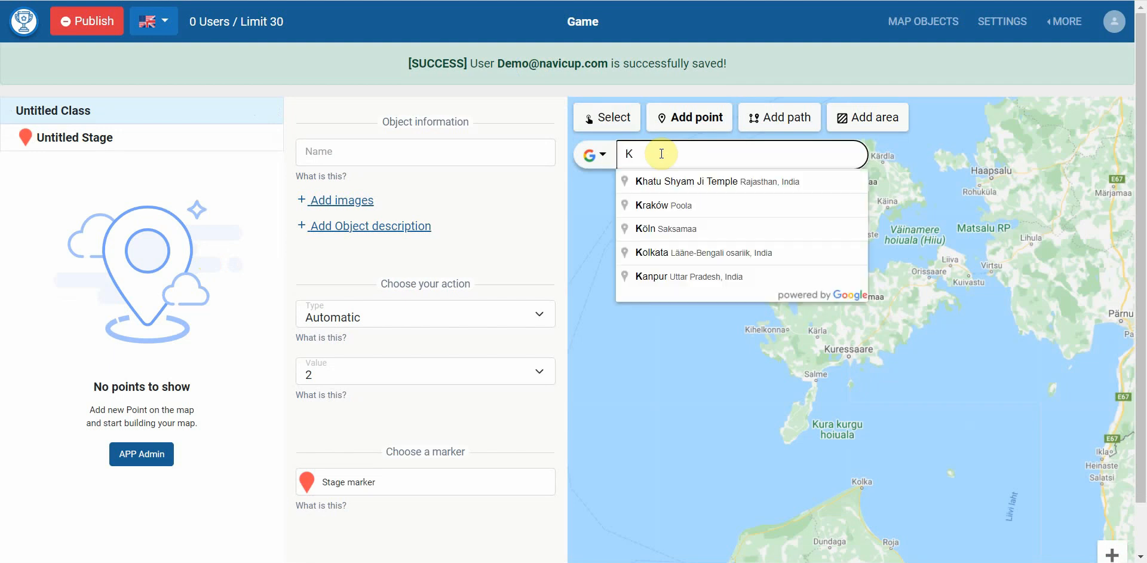
{"action": "type", "text": "uressaa"}
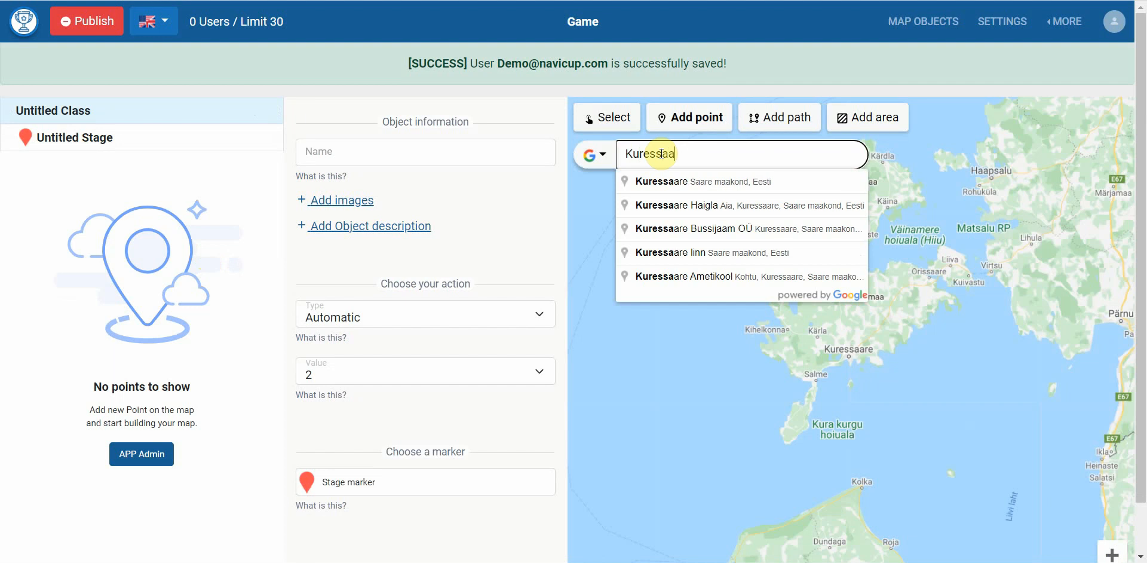
{"action": "type", "text": "re amet"}
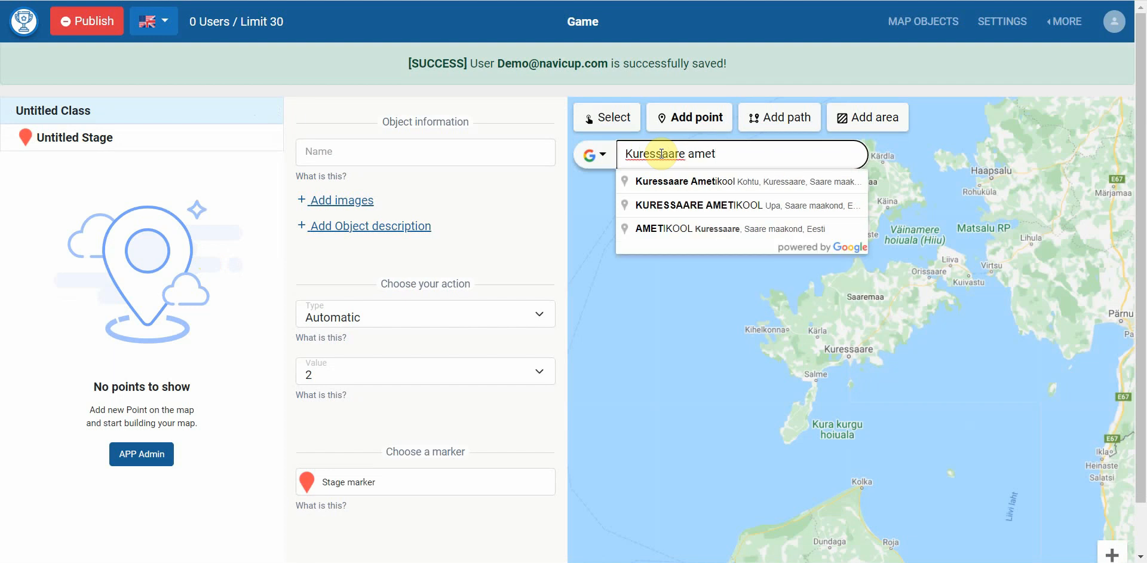
{"action": "left_click", "coordinate": [718, 180]}
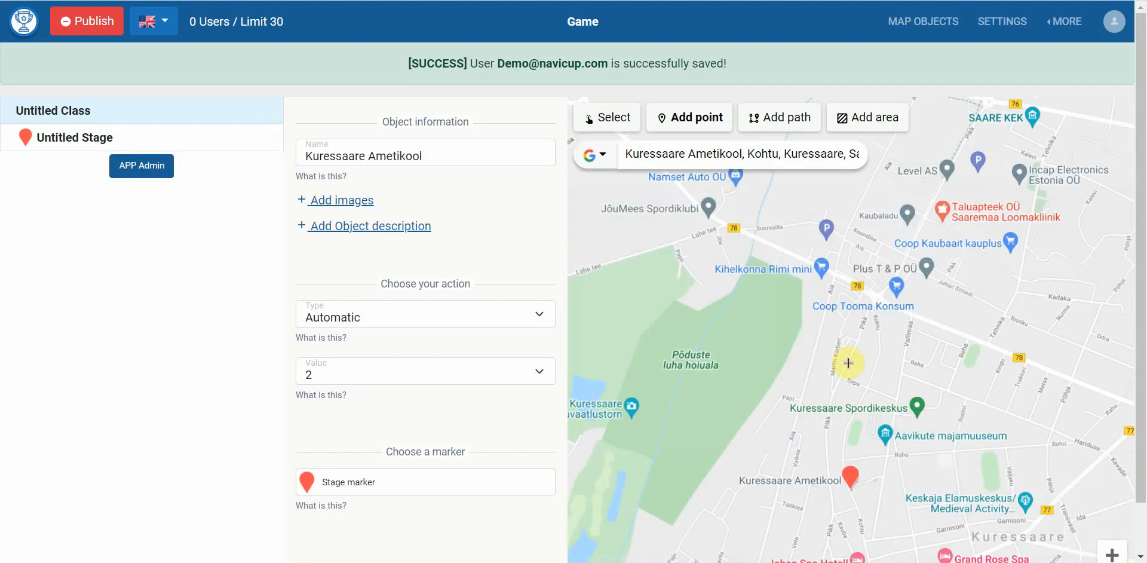
{"action": "left_click_drag", "start_coordinate": [866, 502], "coordinate": [851, 328]}
{"action": "scroll", "coordinate": [848, 275], "scroll_direction": "up", "scroll_amount": 5}
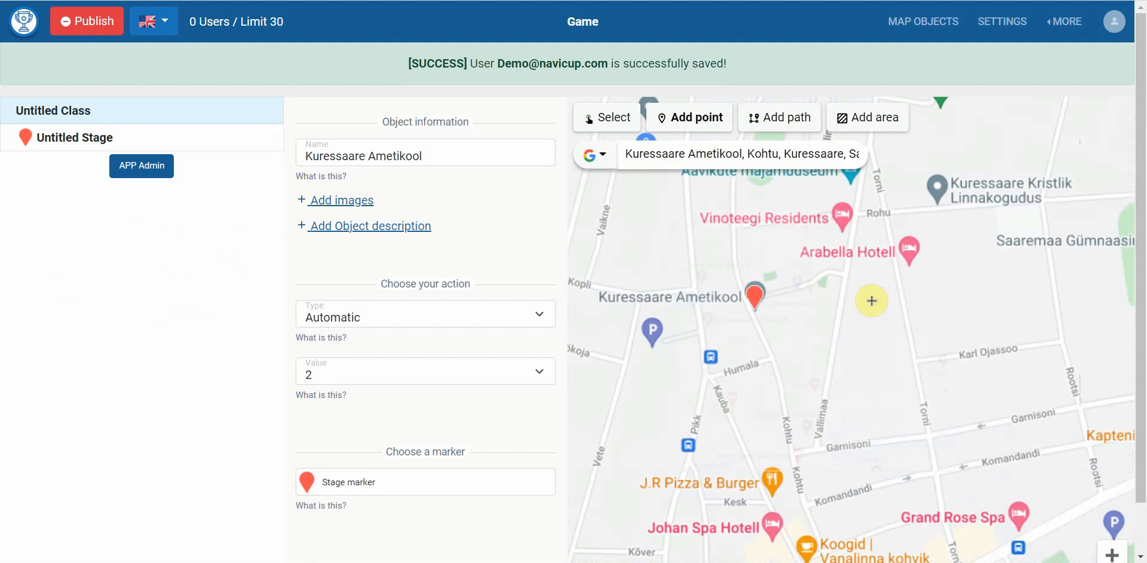
{"action": "left_click", "coordinate": [836, 265]}
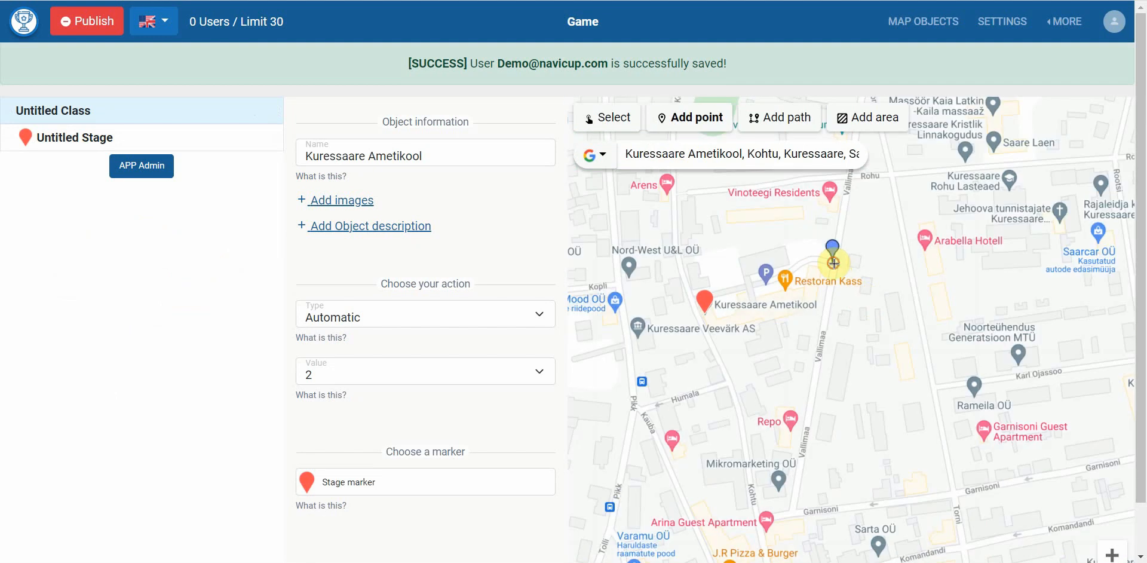
{"action": "triple_click", "coordinate": [372, 159]}
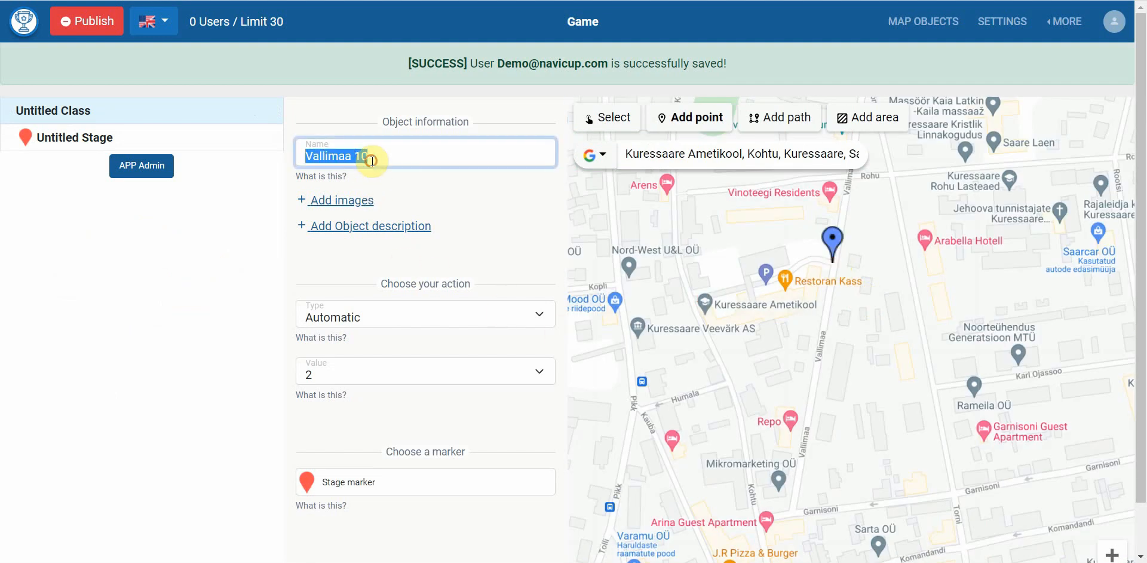
{"action": "type", "text": "Qu"}
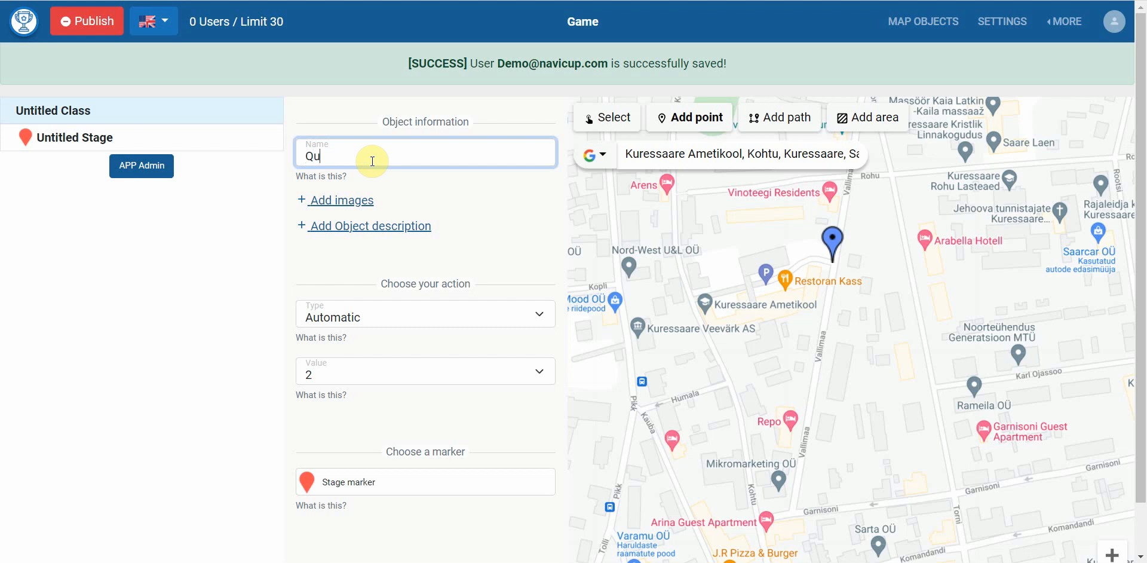
{"action": "type", "text": "estion 1"}
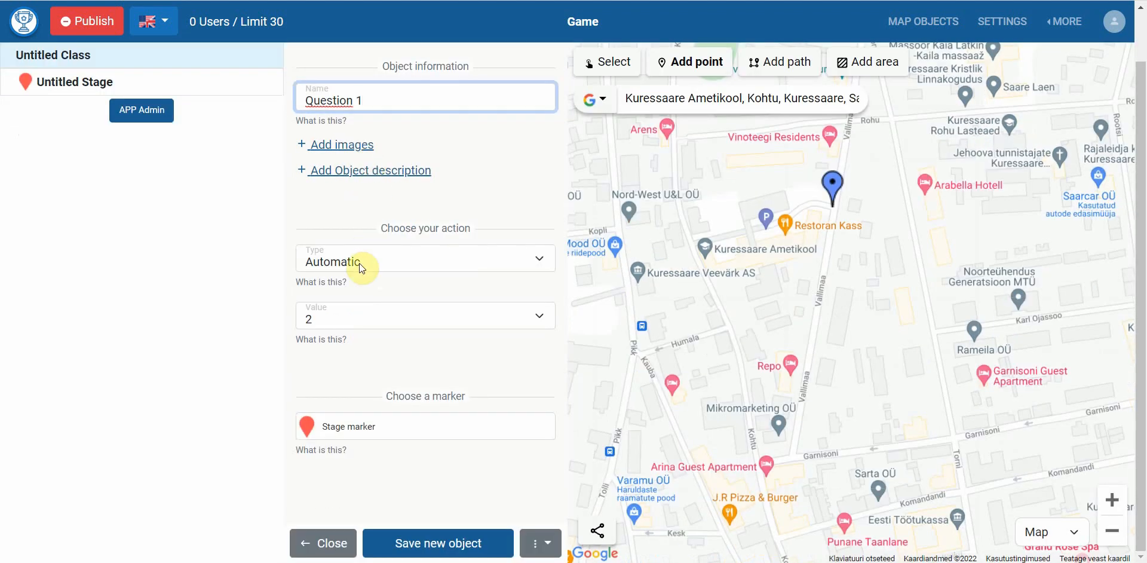
Show the action types available for the Question 1 point
{"action": "left_click", "coordinate": [359, 263]}
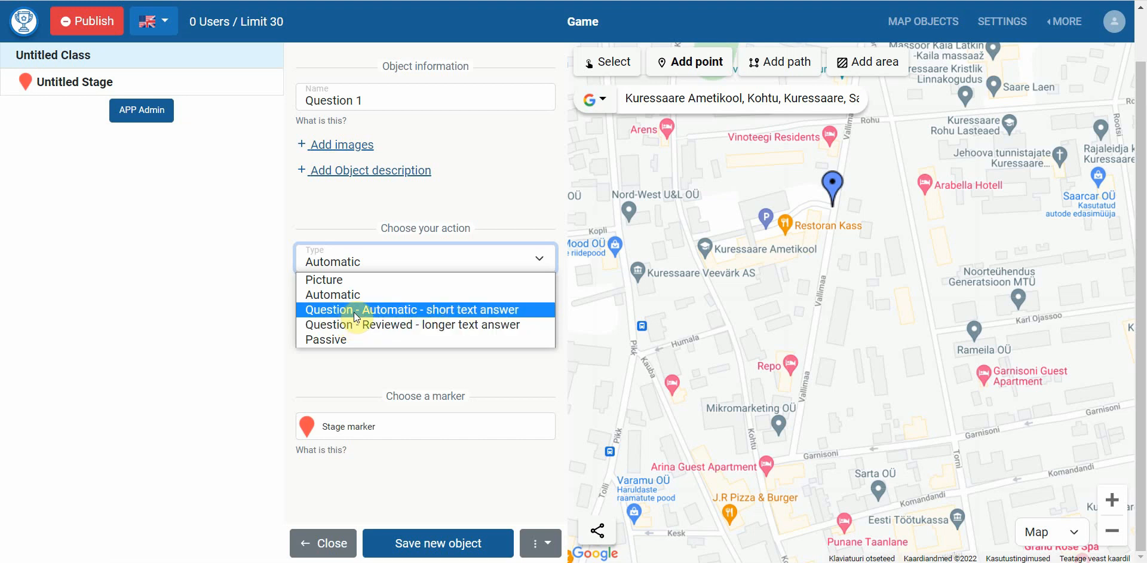
Make Question 1 a short-text-answer question asking 'What is the capital of France?'
{"action": "left_click", "coordinate": [354, 311]}
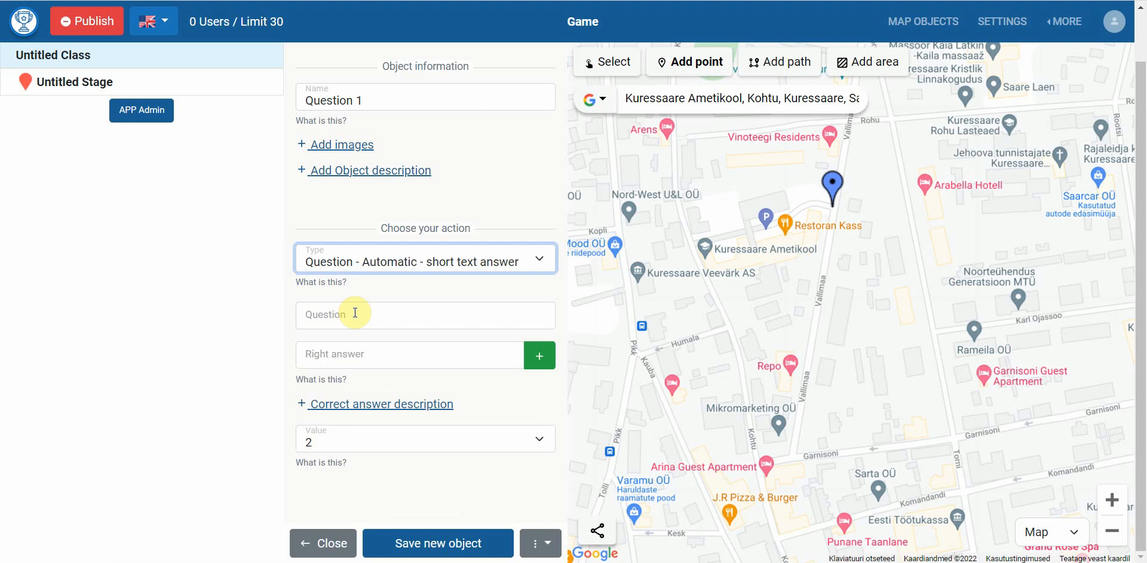
{"action": "left_click", "coordinate": [354, 313]}
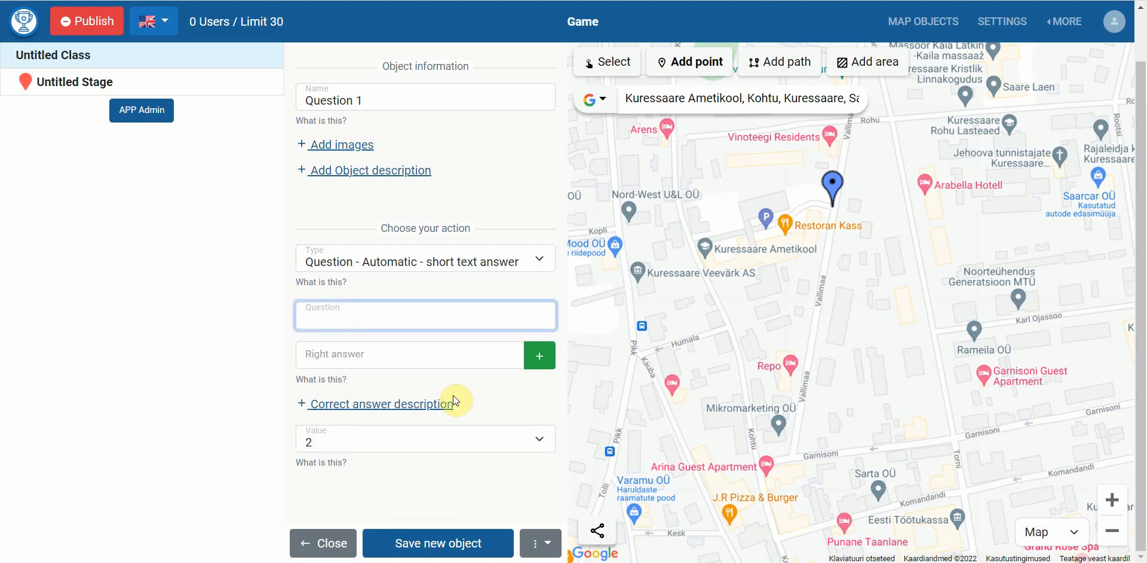
{"action": "left_click", "coordinate": [515, 562]}
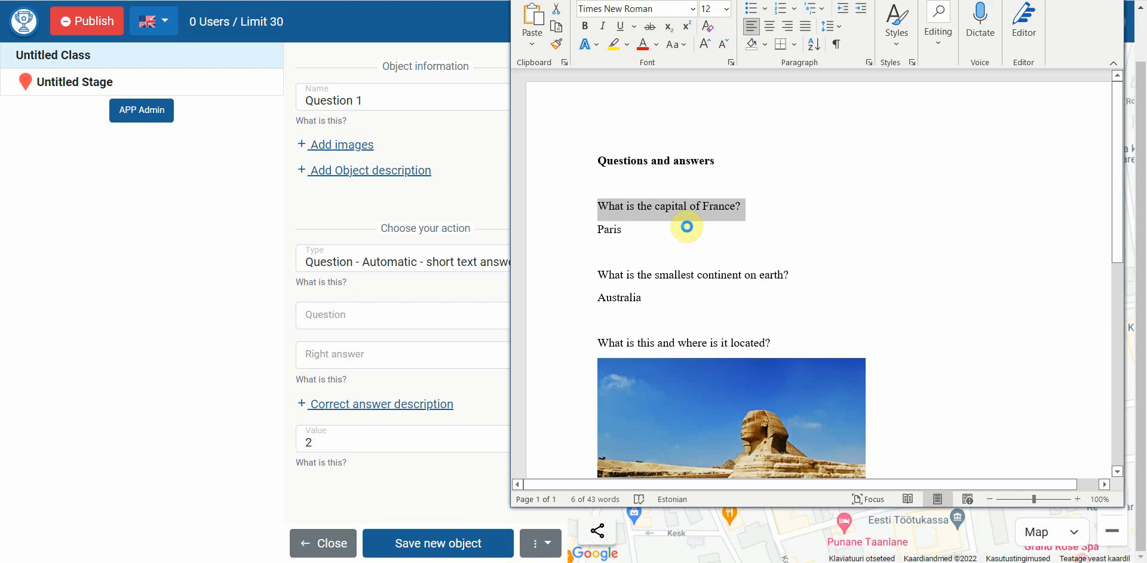
{"action": "left_click", "coordinate": [486, 312]}
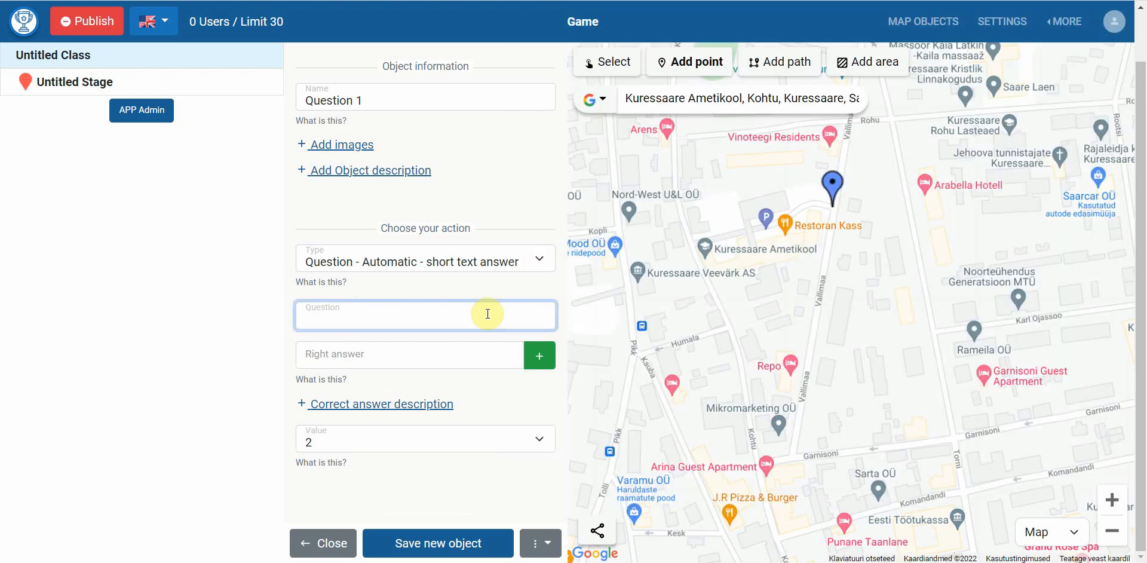
{"action": "type", "text": "What is the capital of France?"}
Accept 'paris' as the right answer, add an answer description box, and keep the value at 2
{"action": "left_click", "coordinate": [475, 354]}
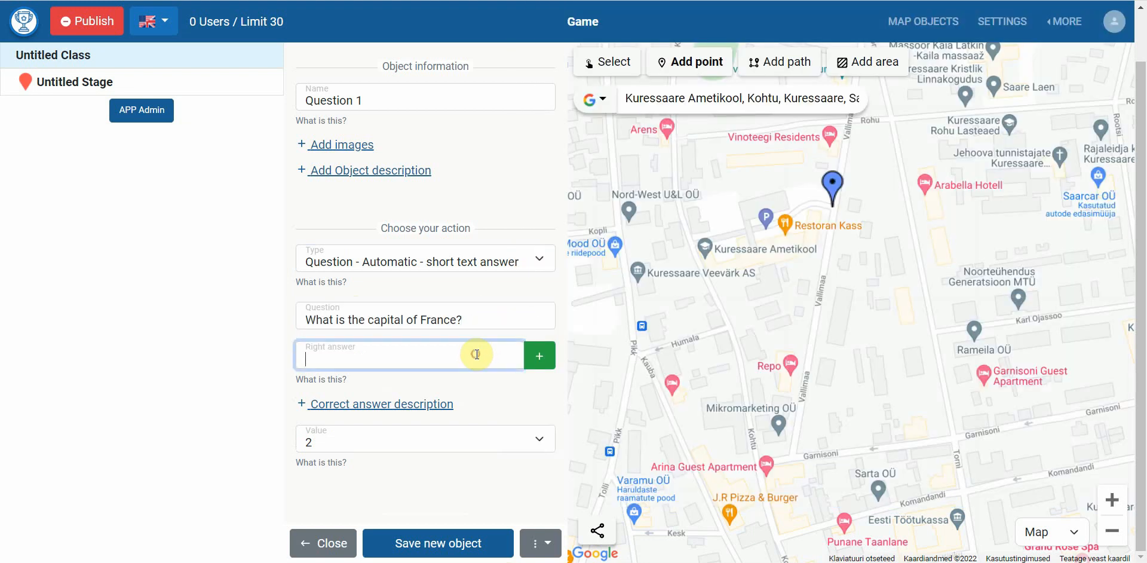
{"action": "type", "text": "Paris"}
{"action": "left_click", "coordinate": [540, 360]}
{"action": "scroll", "coordinate": [519, 358], "scroll_direction": "down", "scroll_amount": 1}
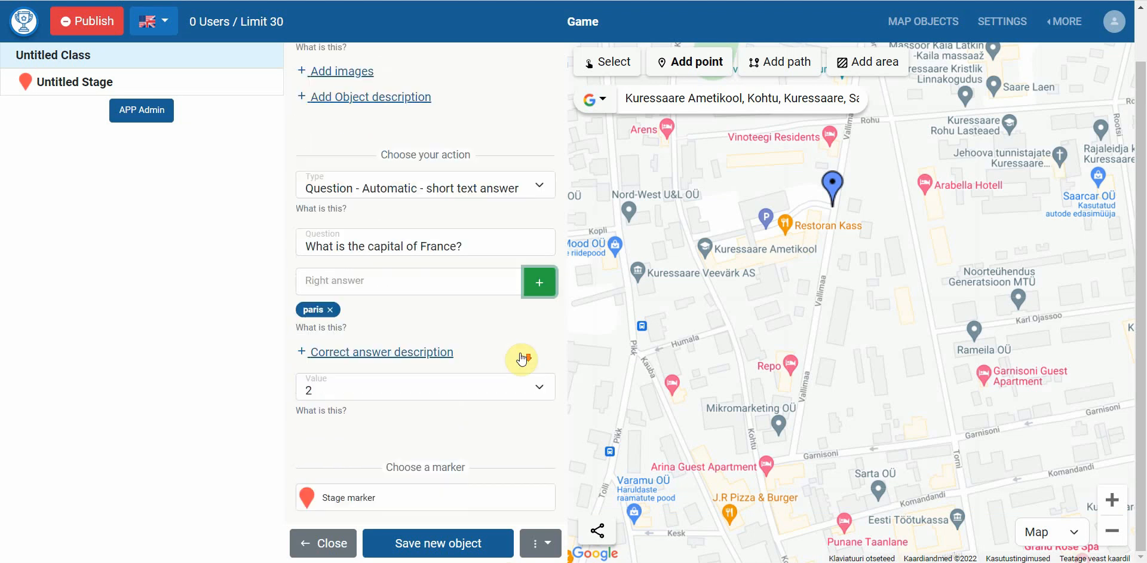
{"action": "left_click", "coordinate": [441, 350]}
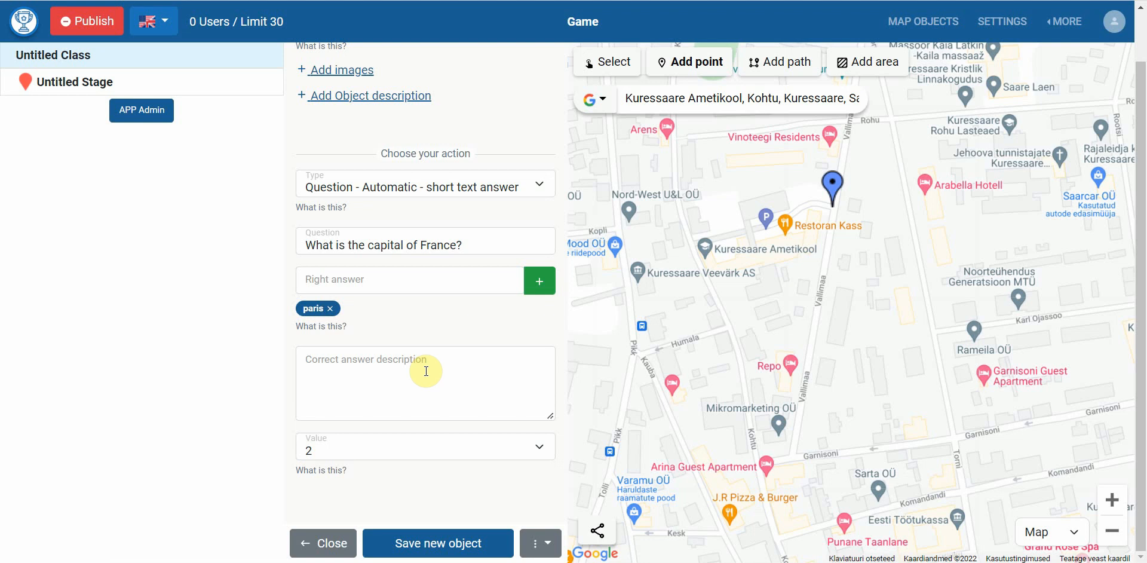
{"action": "scroll", "coordinate": [381, 464], "scroll_direction": "down", "scroll_amount": 1}
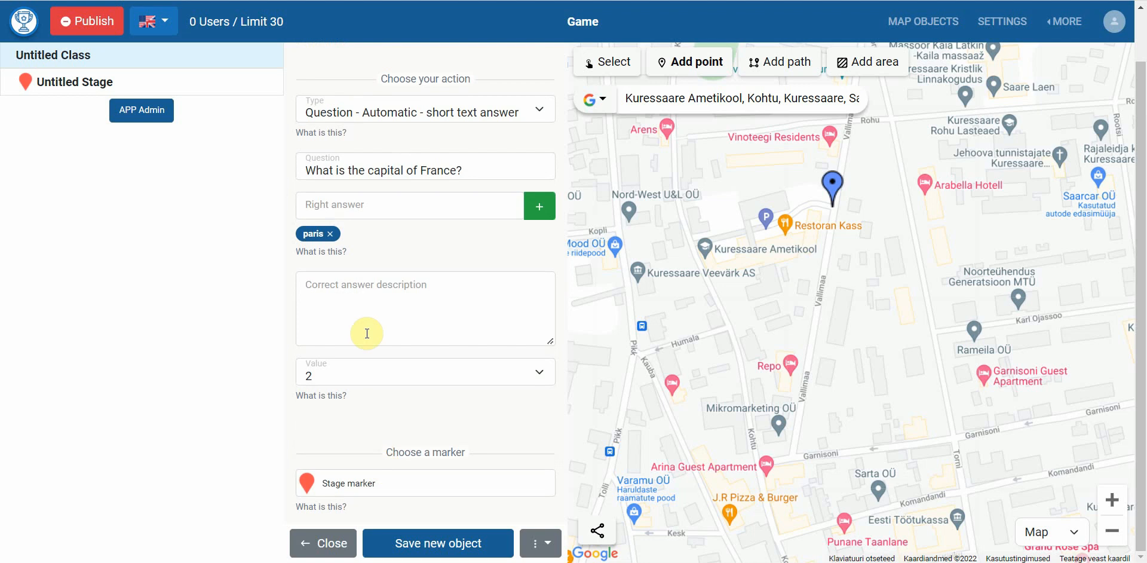
{"action": "left_click", "coordinate": [337, 379]}
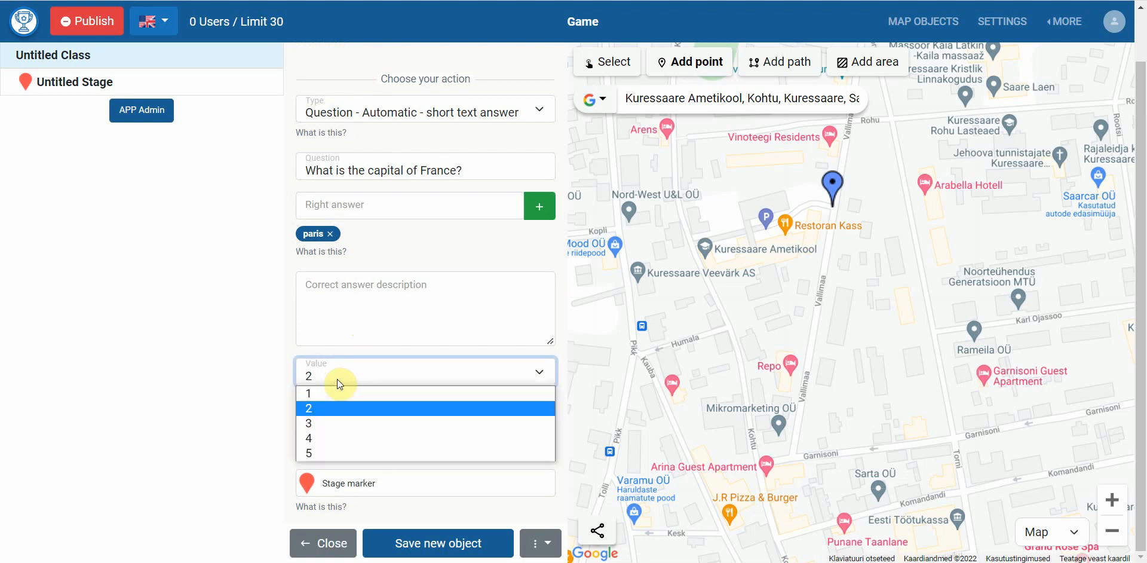
{"action": "left_click", "coordinate": [323, 408]}
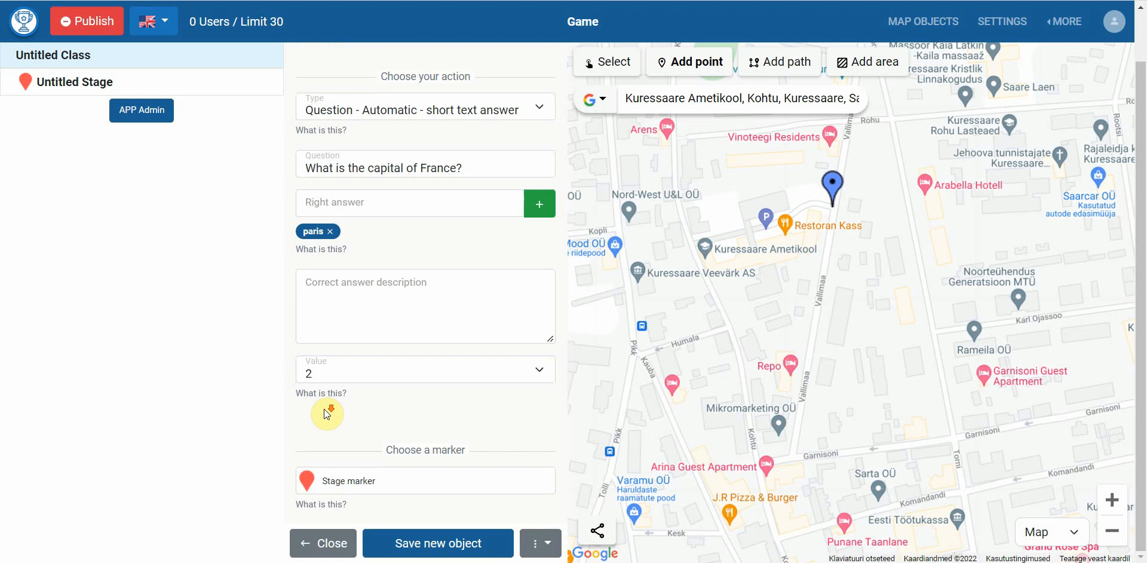
{"action": "scroll", "coordinate": [328, 430], "scroll_direction": "down", "scroll_amount": 1}
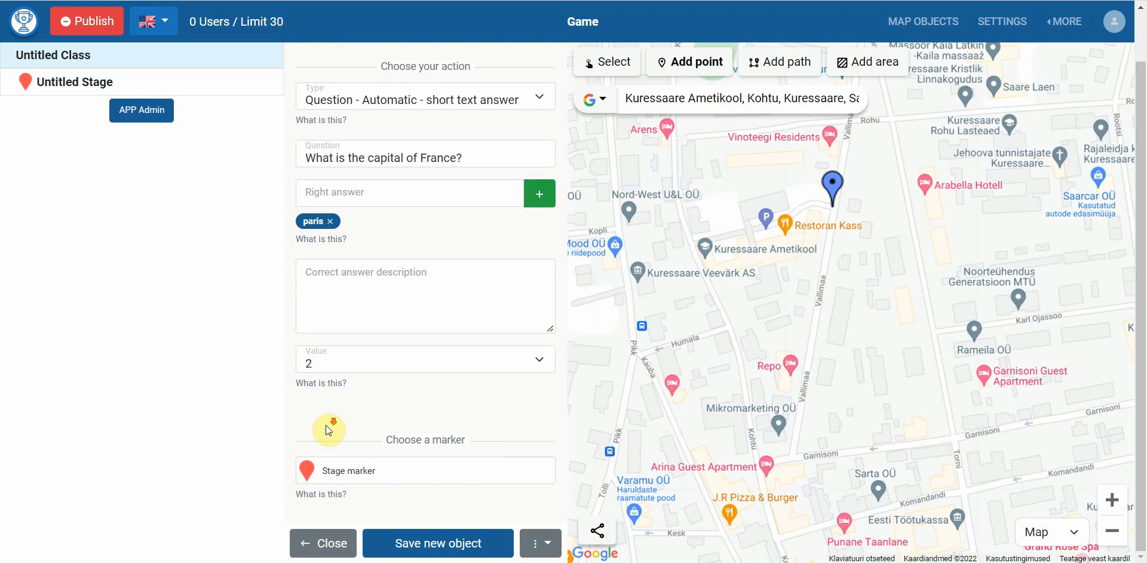
Give Question 1 a dark blue marker, save it, and drop a new point near Garnisoni street
{"action": "left_click", "coordinate": [335, 475]}
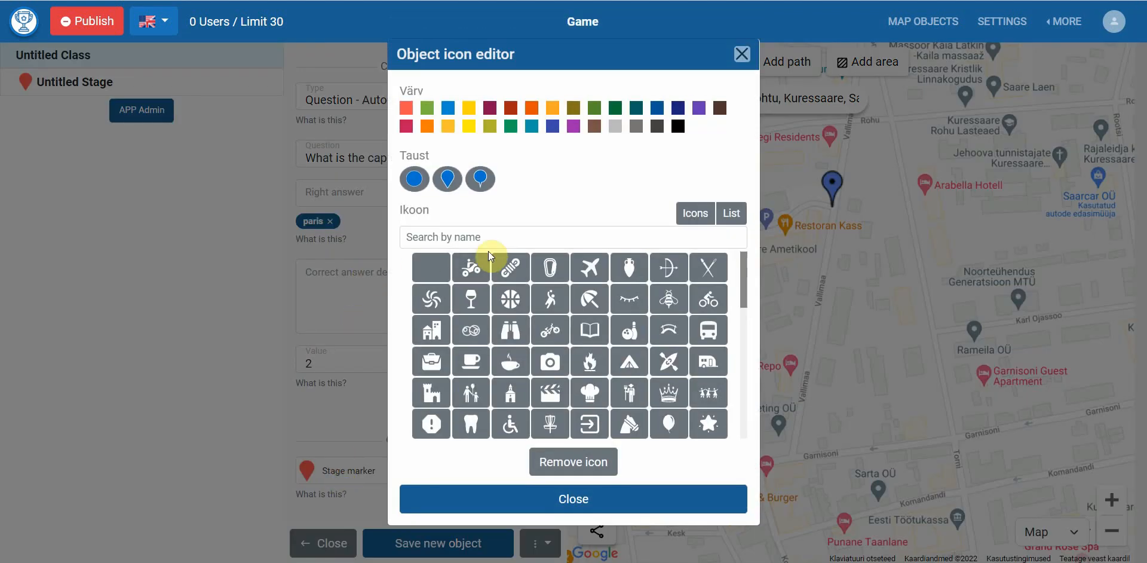
{"action": "left_click", "coordinate": [552, 126]}
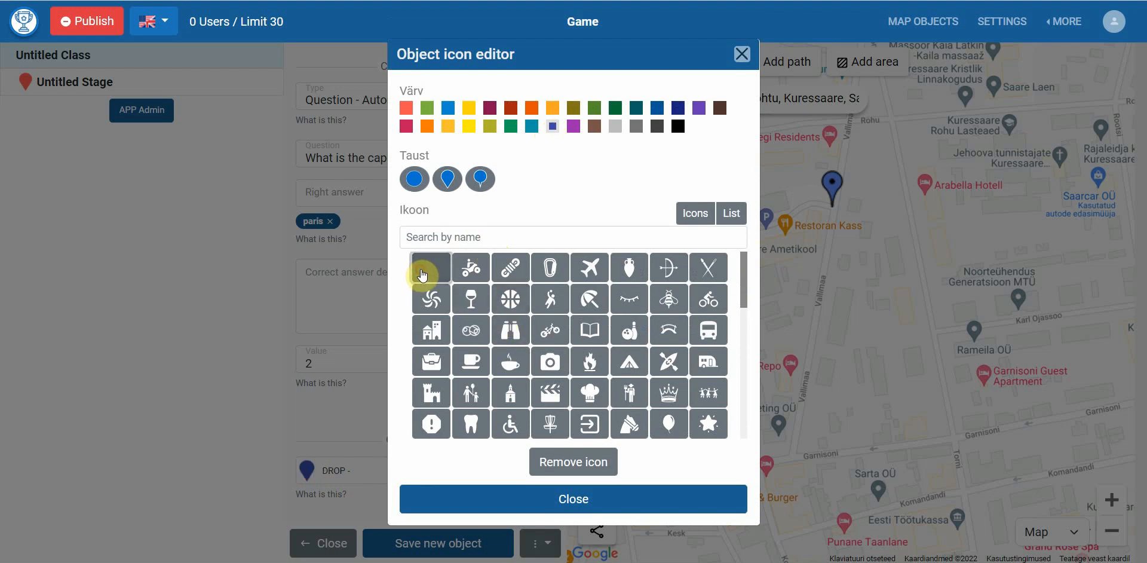
{"action": "left_click", "coordinate": [350, 414]}
{"action": "left_click", "coordinate": [427, 549]}
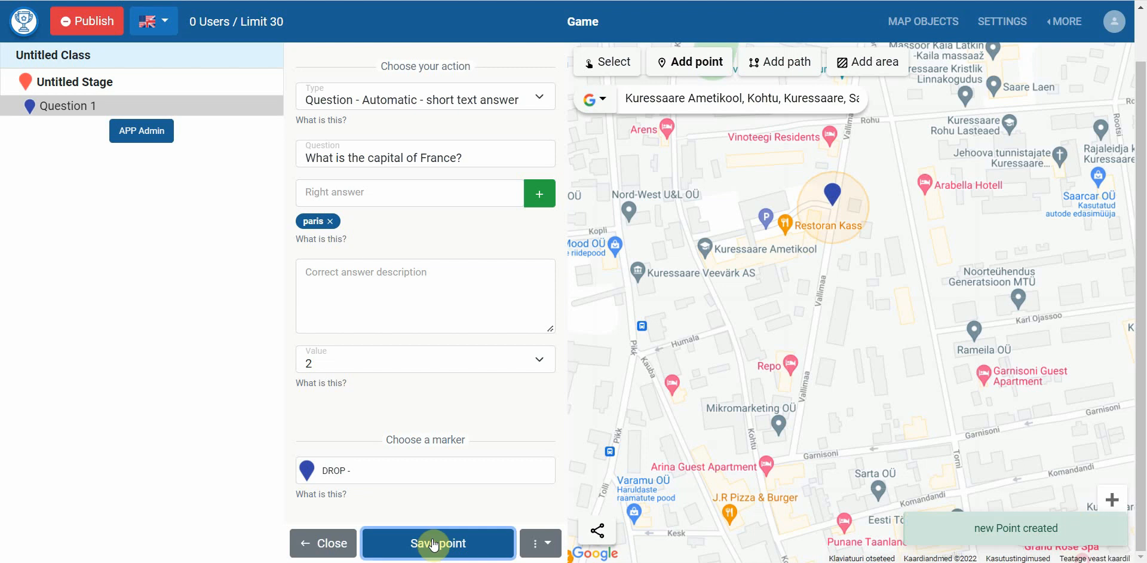
{"action": "left_click", "coordinate": [791, 457]}
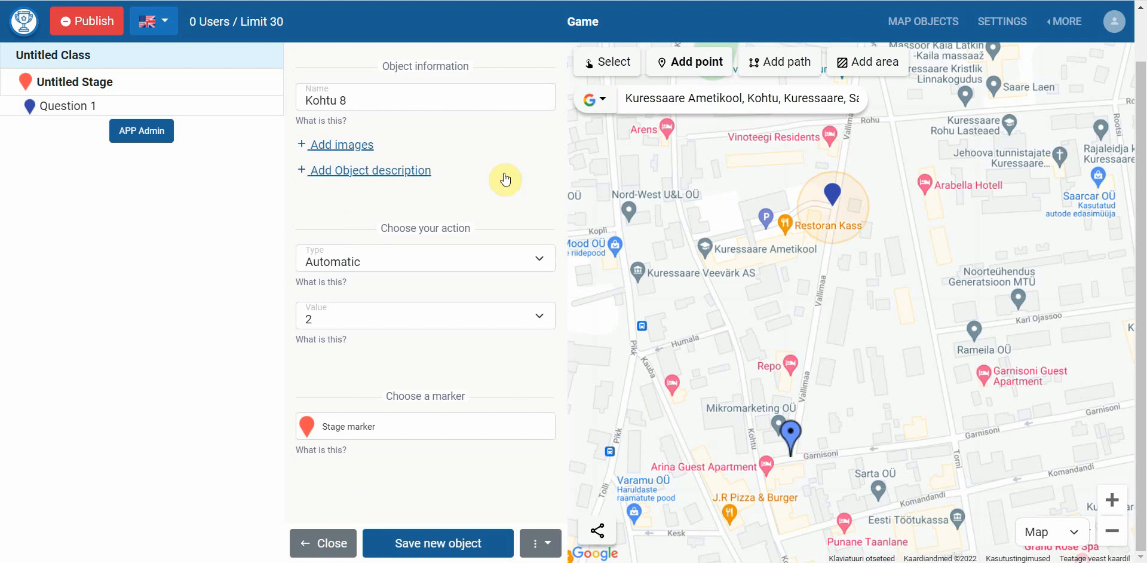
Rename the new point 'Question 2' and copy the smallest-continent question from Word
{"action": "triple_click", "coordinate": [456, 99]}
{"action": "type", "text": "Q"}
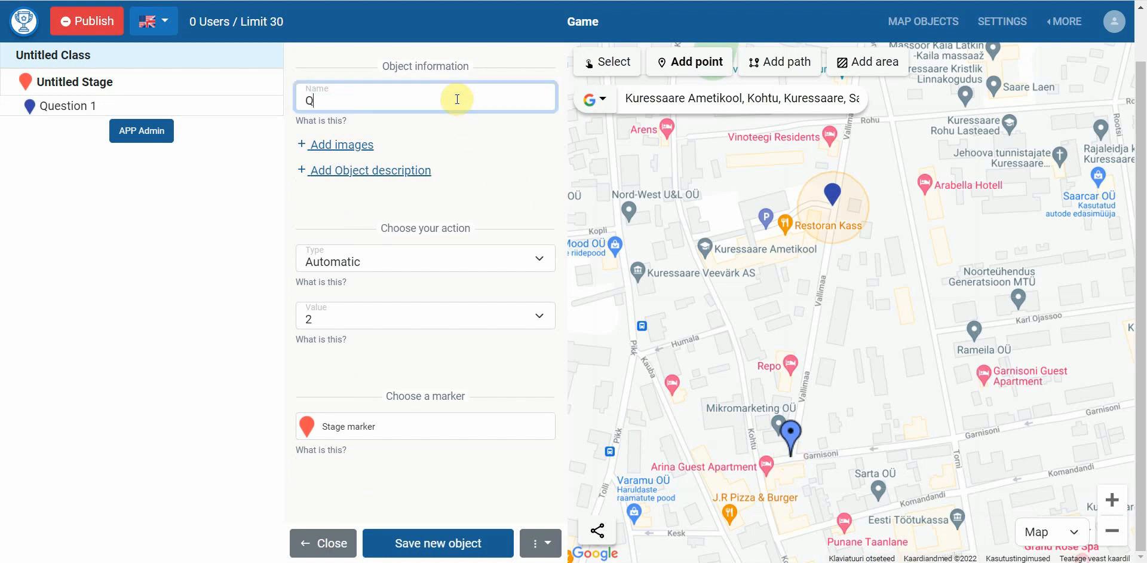
{"action": "type", "text": "uestion 2"}
{"action": "key", "text": "alt+Tab"}
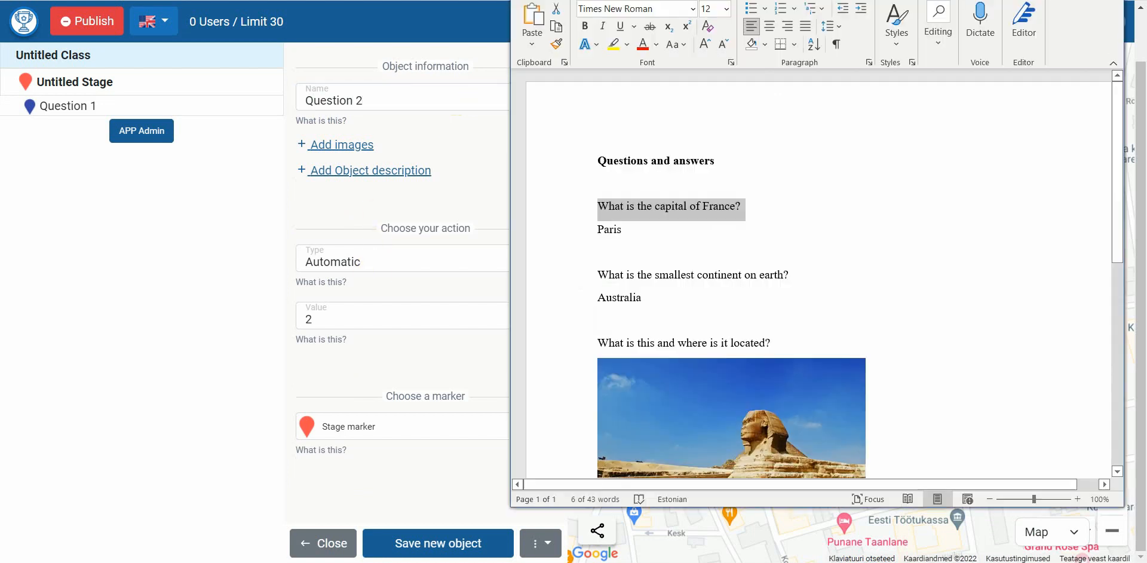
{"action": "left_click", "coordinate": [728, 278]}
{"action": "triple_click", "coordinate": [728, 278]}
{"action": "key", "text": "ctrl+c"}
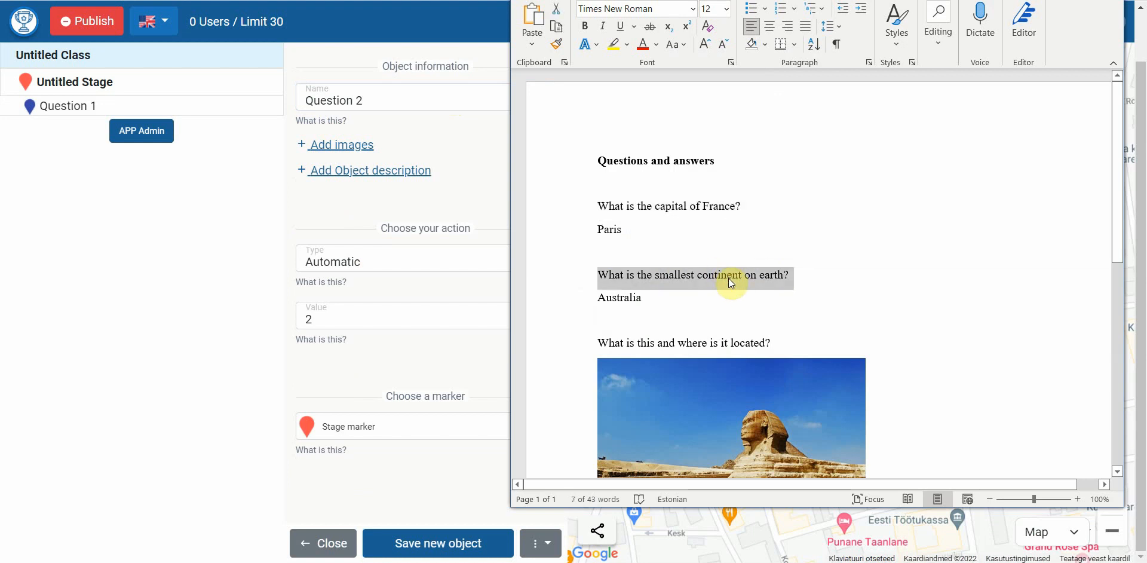
{"action": "key", "text": "alt+Tab"}
Make it a short-text question 'What is the smallest continent on earth?' accepting 'australia'
{"action": "left_click", "coordinate": [382, 262]}
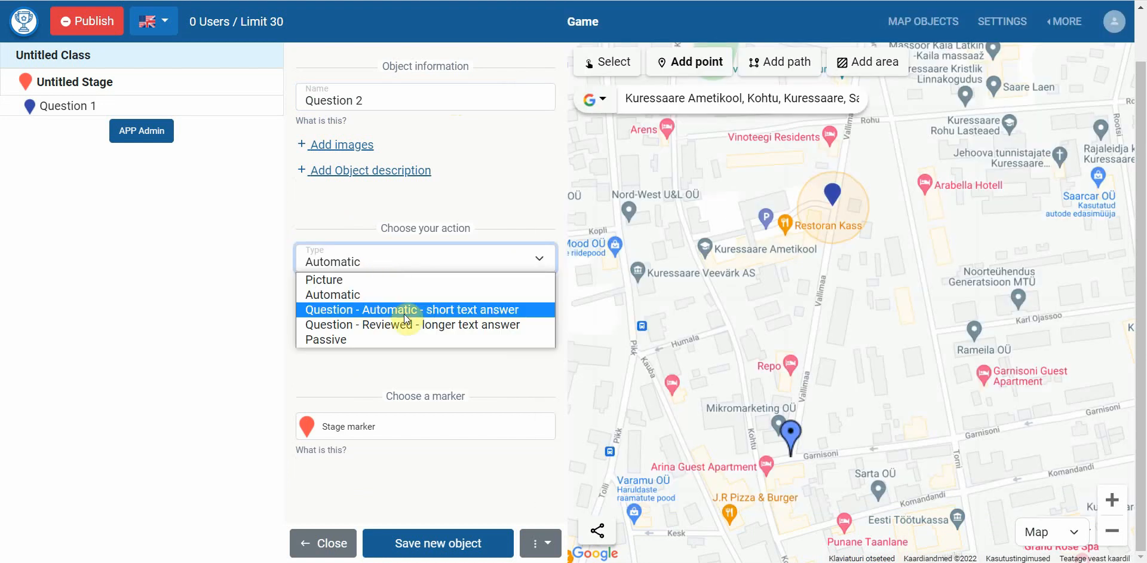
{"action": "left_click", "coordinate": [404, 313]}
{"action": "left_click", "coordinate": [405, 315]}
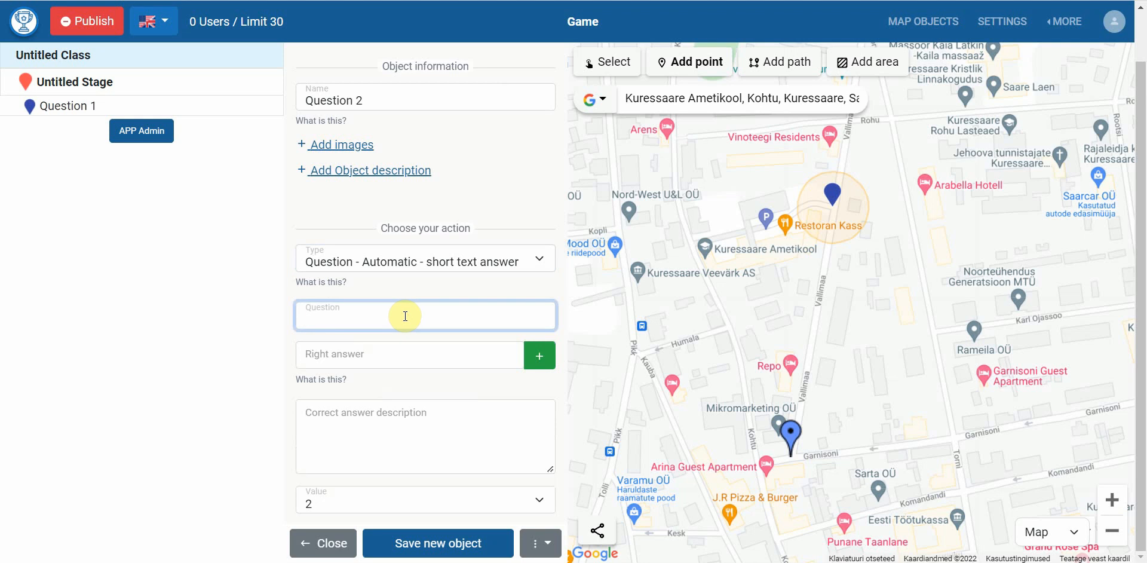
{"action": "key", "text": "ctrl+v"}
{"action": "left_click", "coordinate": [449, 357]}
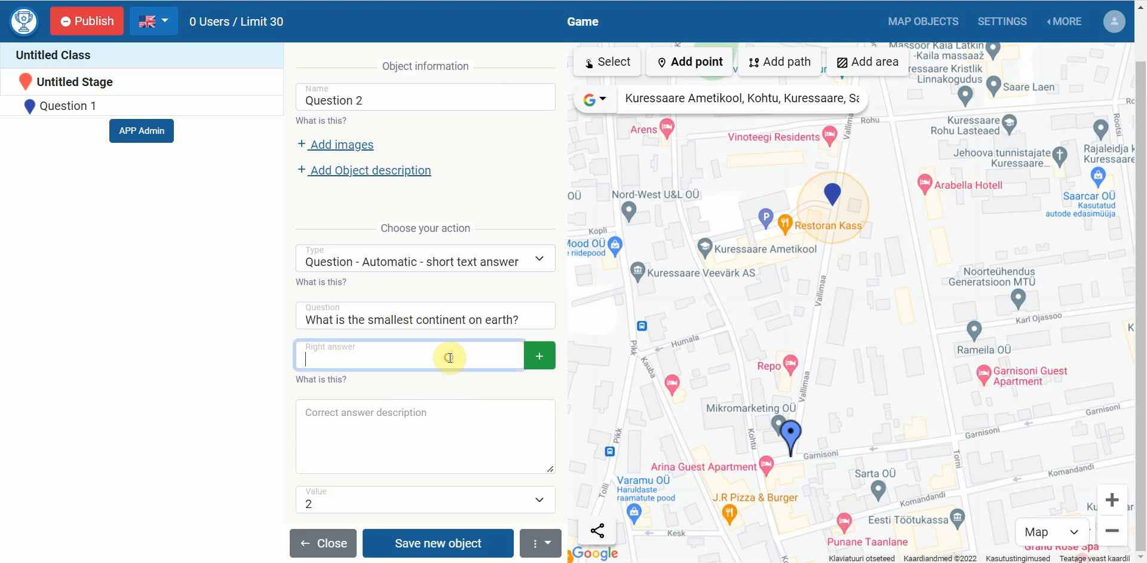
{"action": "type", "text": "Australia"}
{"action": "left_click", "coordinate": [539, 358]}
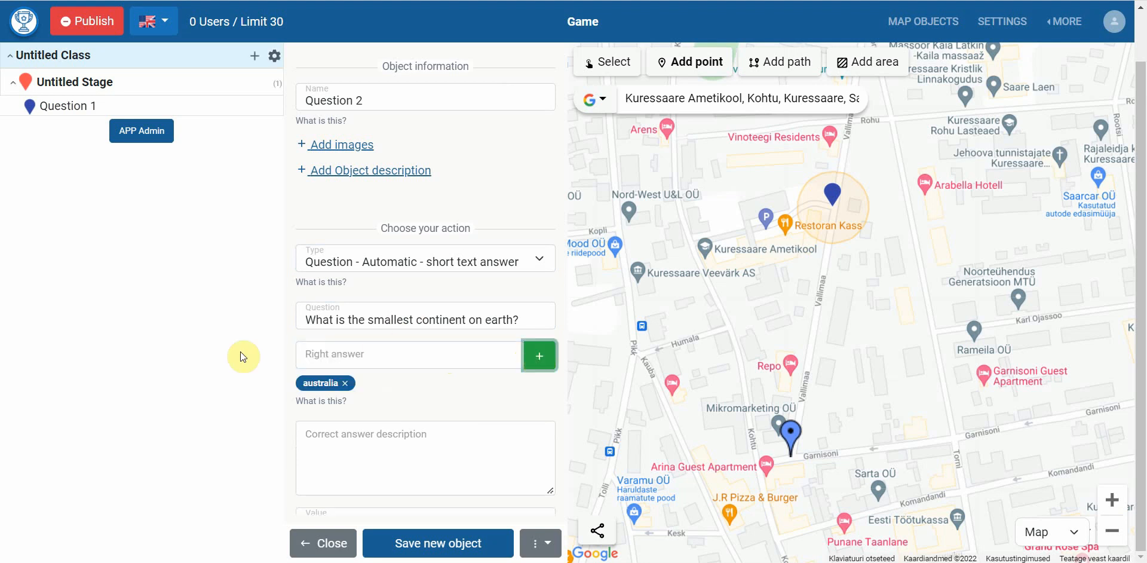
{"action": "scroll", "coordinate": [288, 337], "scroll_direction": "down", "scroll_amount": 3}
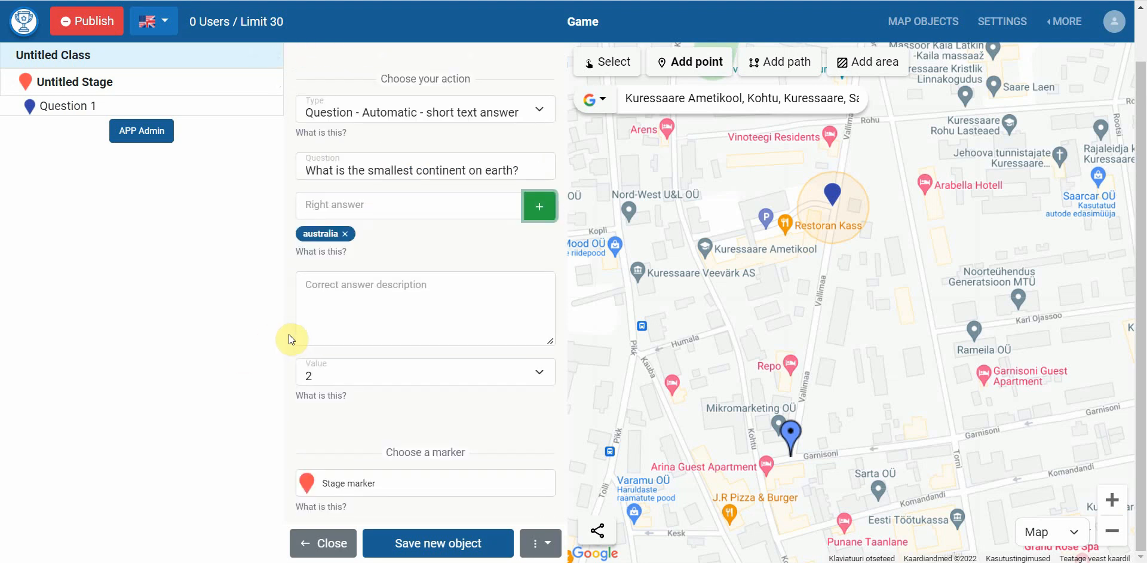
Add an answer description noting Australia is also the biggest island, keeping the value at 2
{"action": "left_click", "coordinate": [341, 321]}
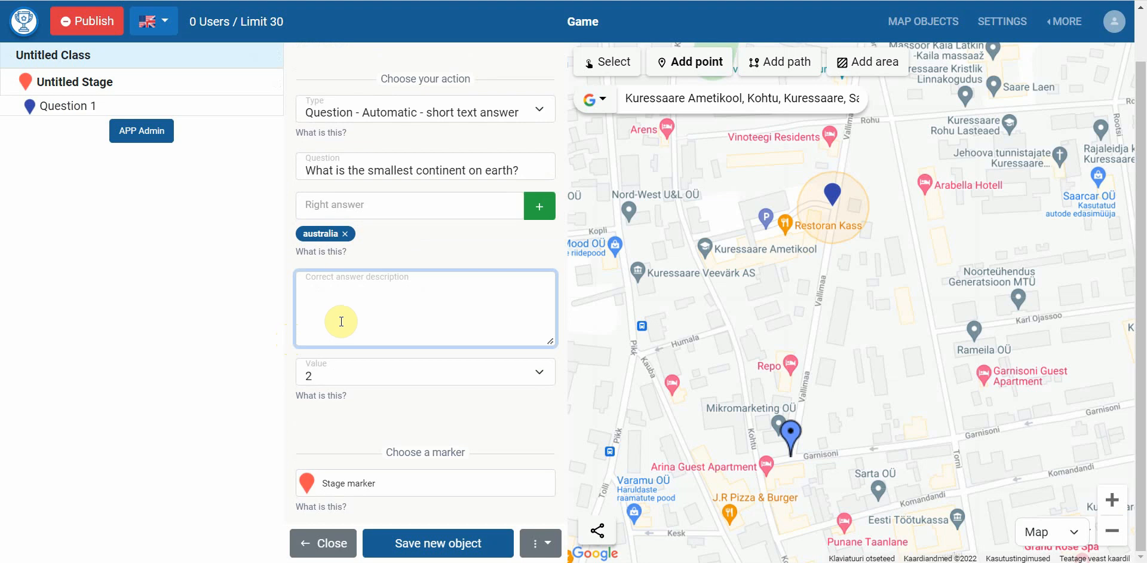
{"action": "type", "text": "Austraalia on ka"}
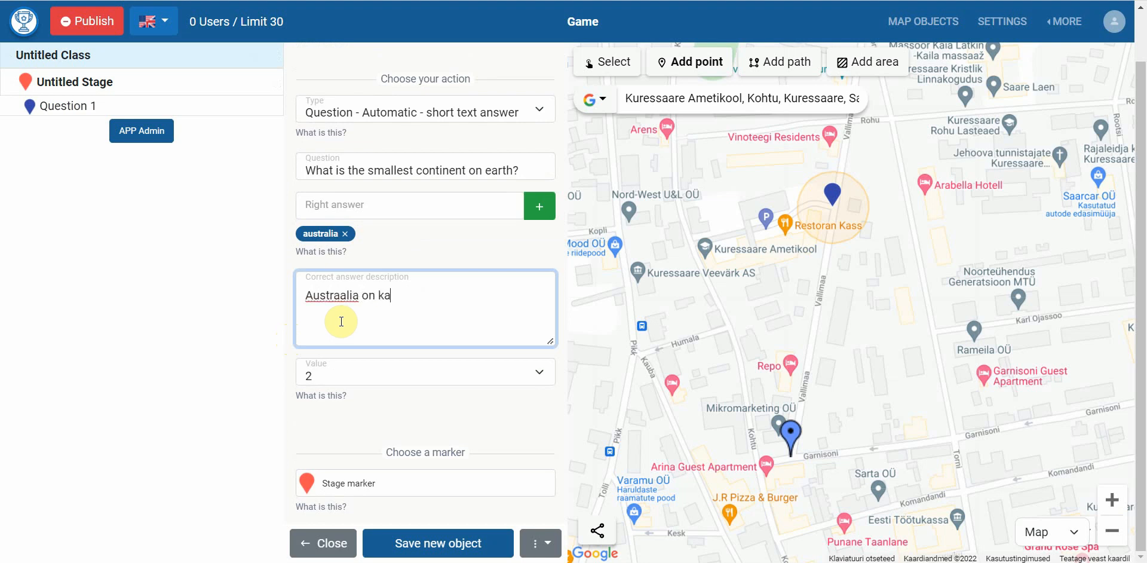
{"action": "key", "text": "BackSpace"}
{"action": "key", "text": "BackSpace"}
{"action": "key", "text": "BackSpace"}
{"action": "type", "text": "lia is also a biggest i"}
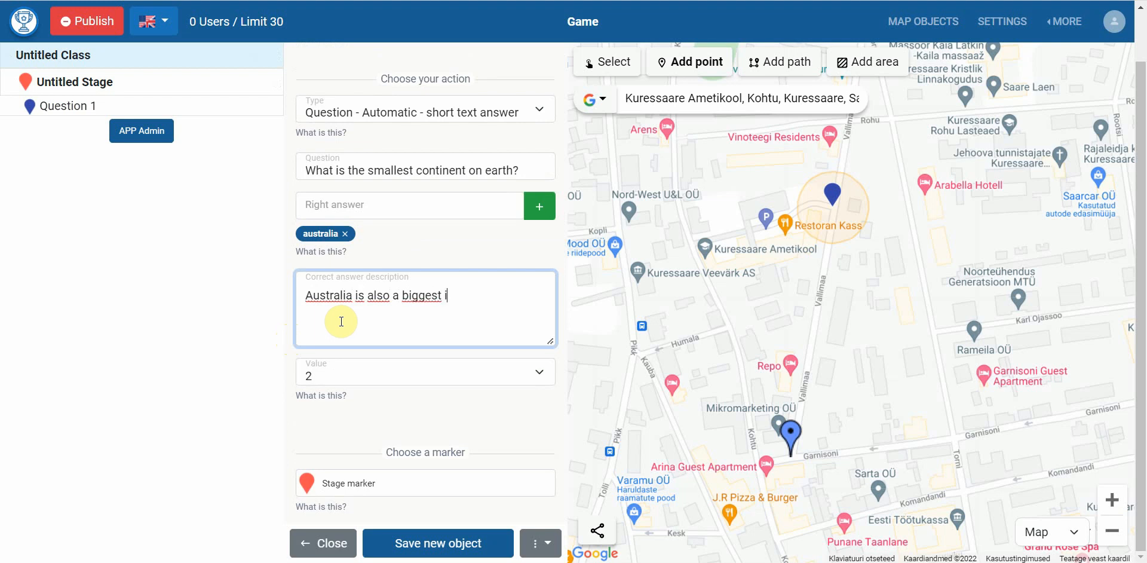
{"action": "type", "text": "sland!"}
{"action": "left_click", "coordinate": [338, 375]}
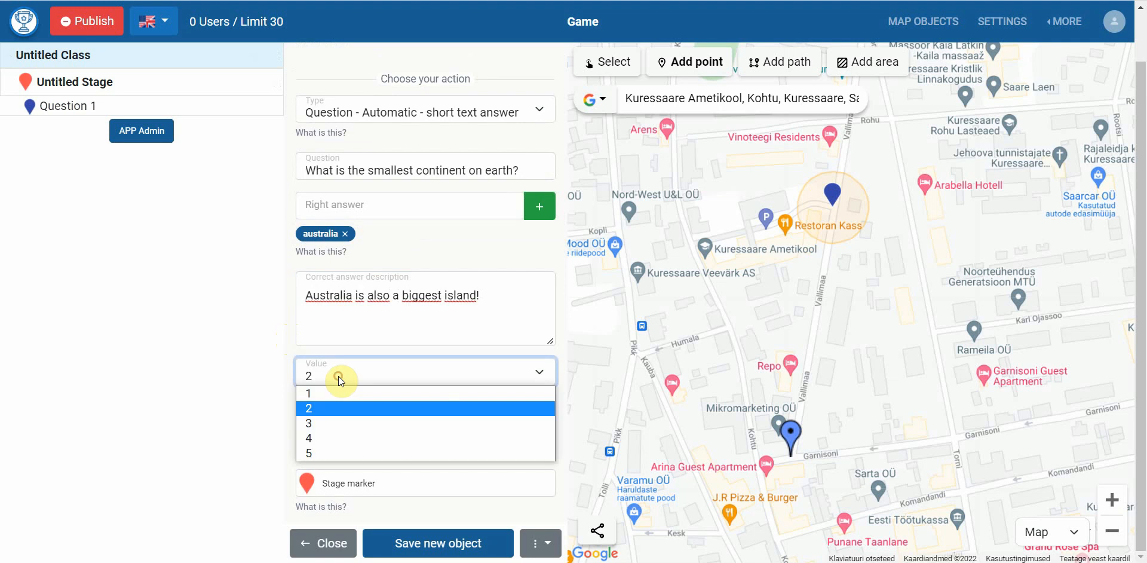
{"action": "left_click", "coordinate": [342, 407]}
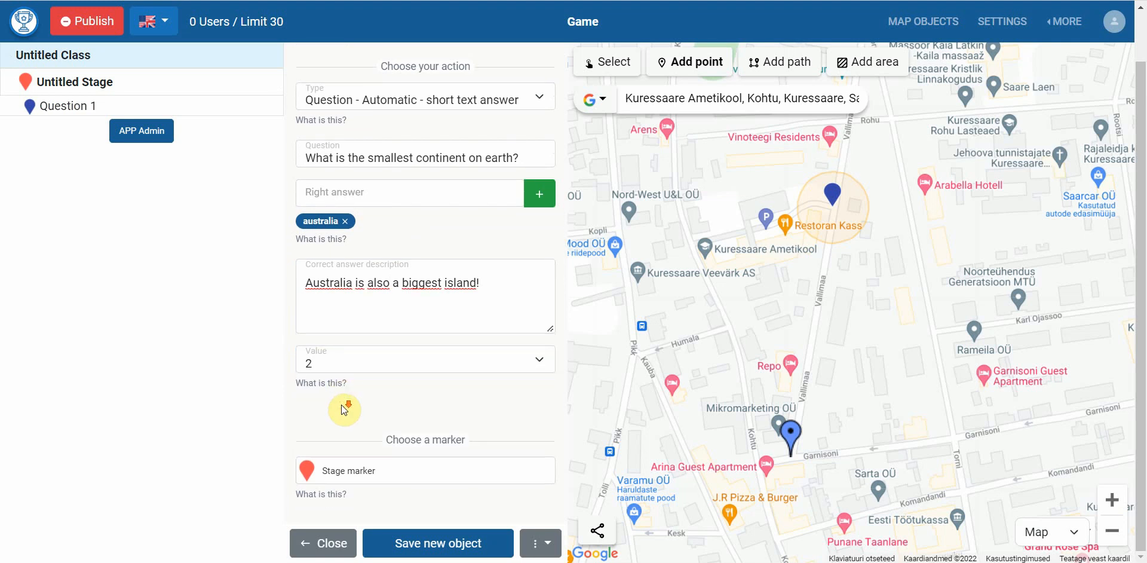
Give Question 2 a green marker, save it, and place a new point near Kohtu street
{"action": "left_click", "coordinate": [341, 469]}
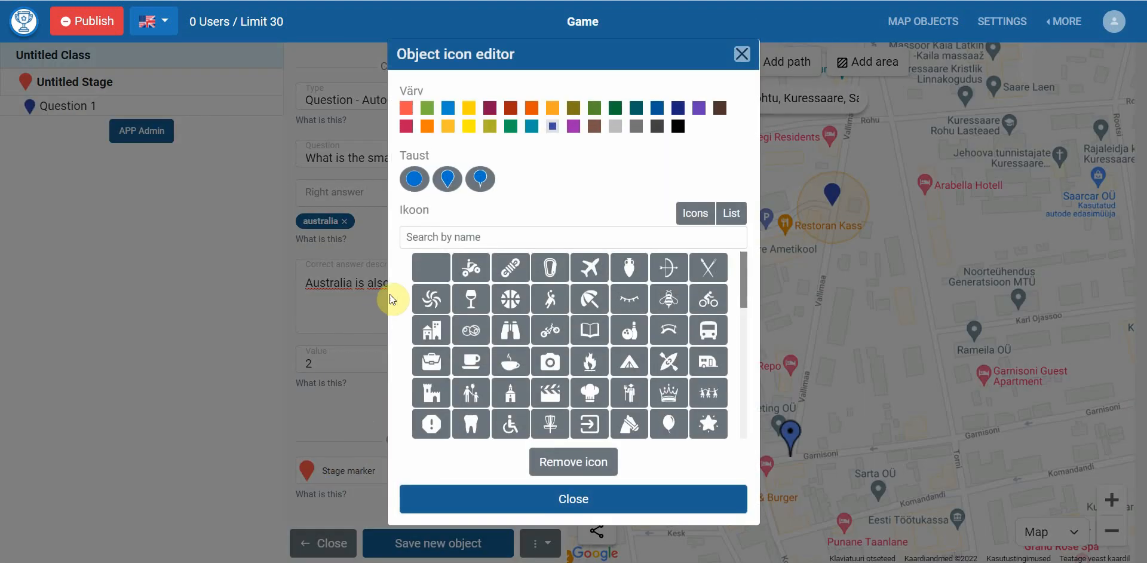
{"action": "left_click", "coordinate": [510, 126]}
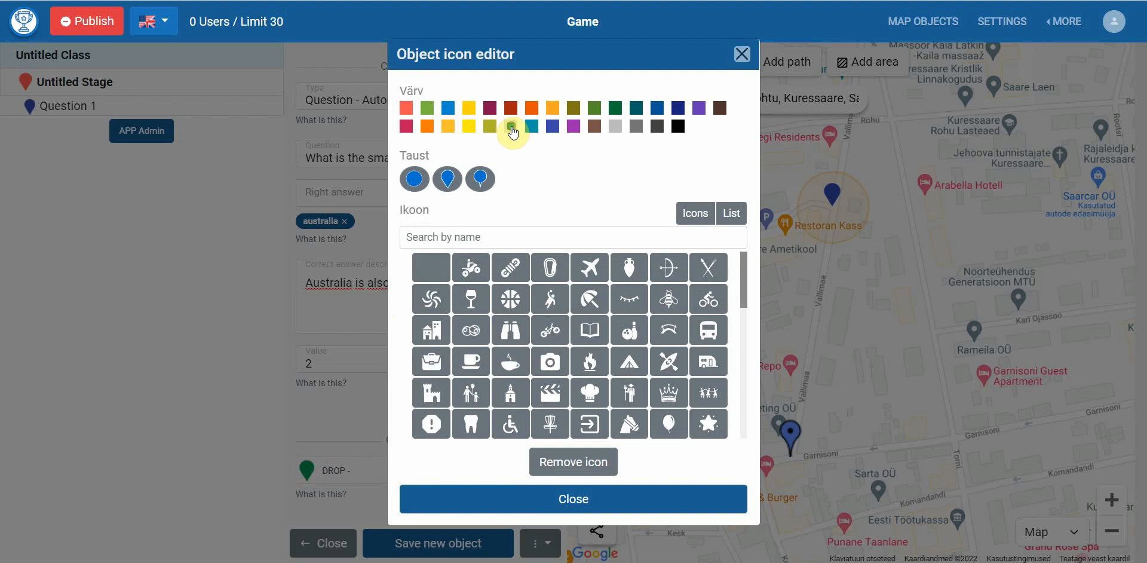
{"action": "left_click", "coordinate": [339, 439]}
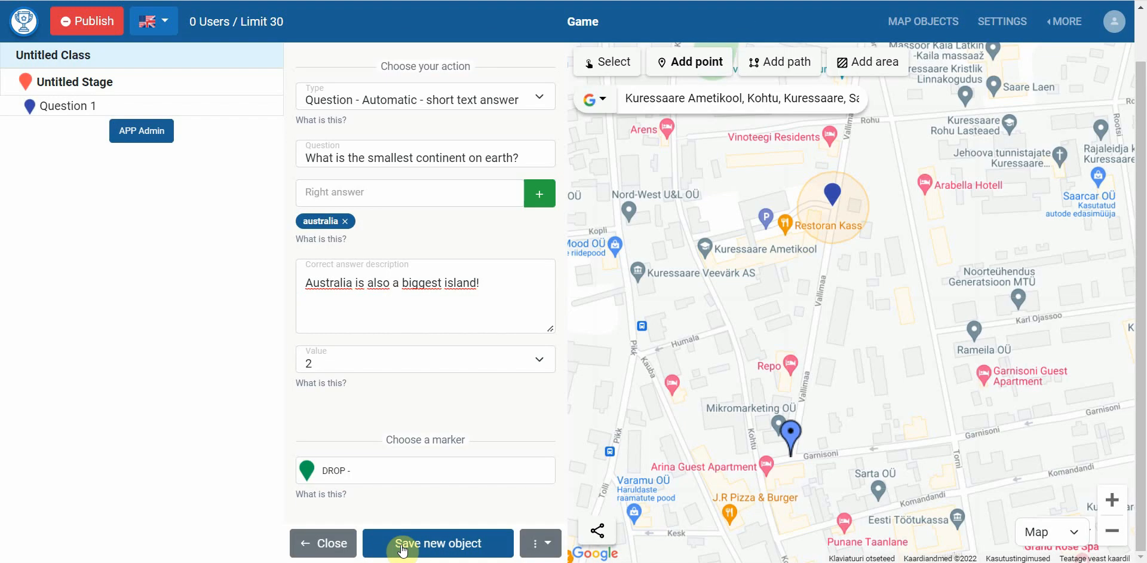
{"action": "left_click", "coordinate": [400, 544]}
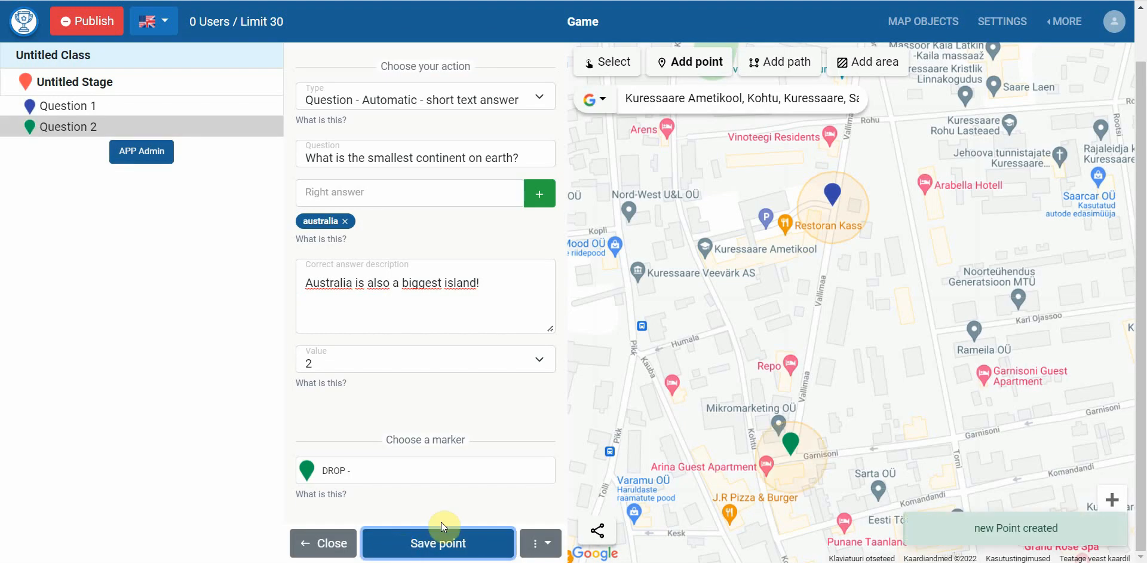
{"action": "left_click", "coordinate": [728, 326]}
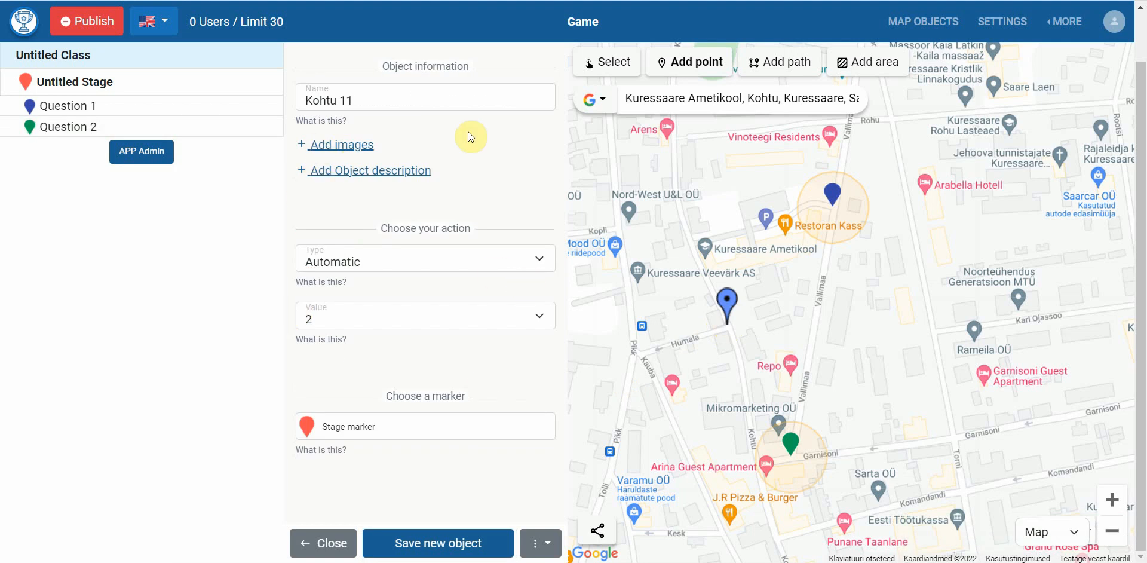
Rename the point to Question 3 and make it a reviewed longer-text-answer question
{"action": "triple_click", "coordinate": [391, 99]}
{"action": "type", "text": "Questio"}
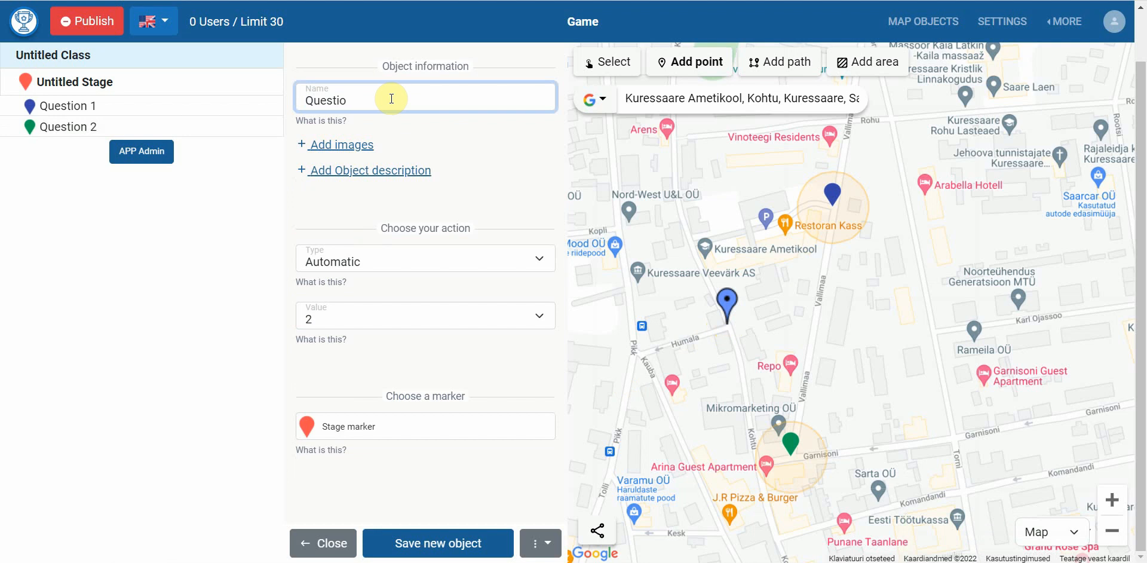
{"action": "type", "text": "n 3"}
{"action": "left_click", "coordinate": [502, 562]}
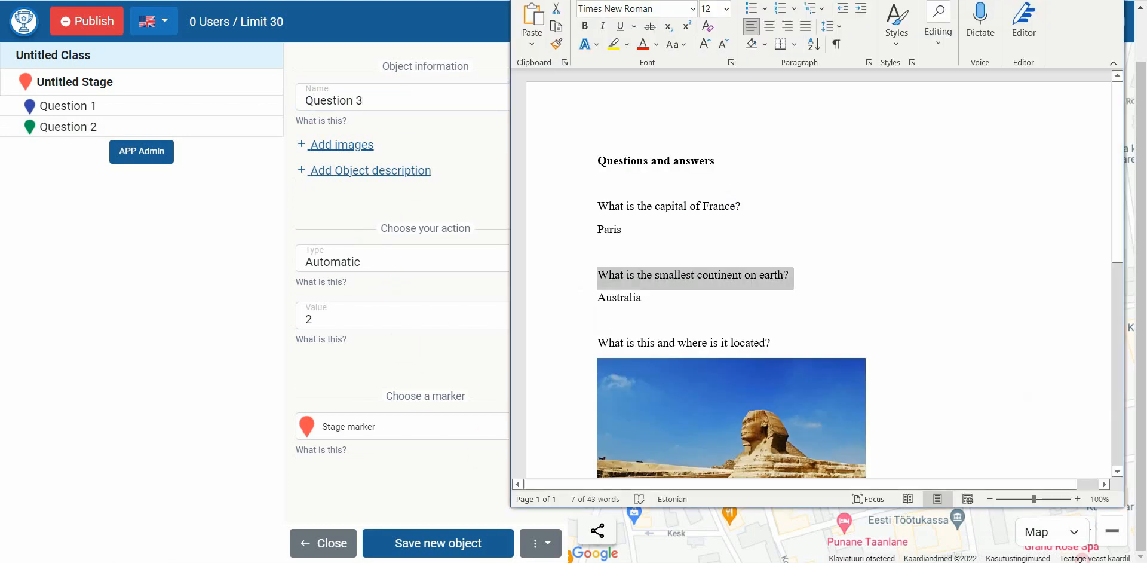
{"action": "left_click", "coordinate": [503, 562]}
{"action": "left_click", "coordinate": [362, 262]}
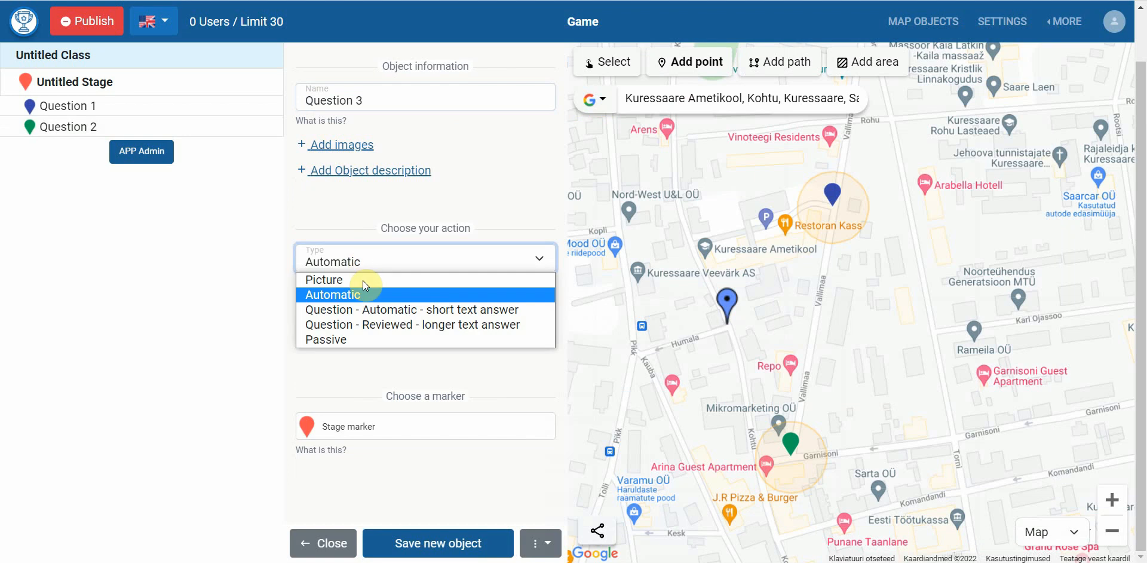
{"action": "left_click", "coordinate": [367, 324]}
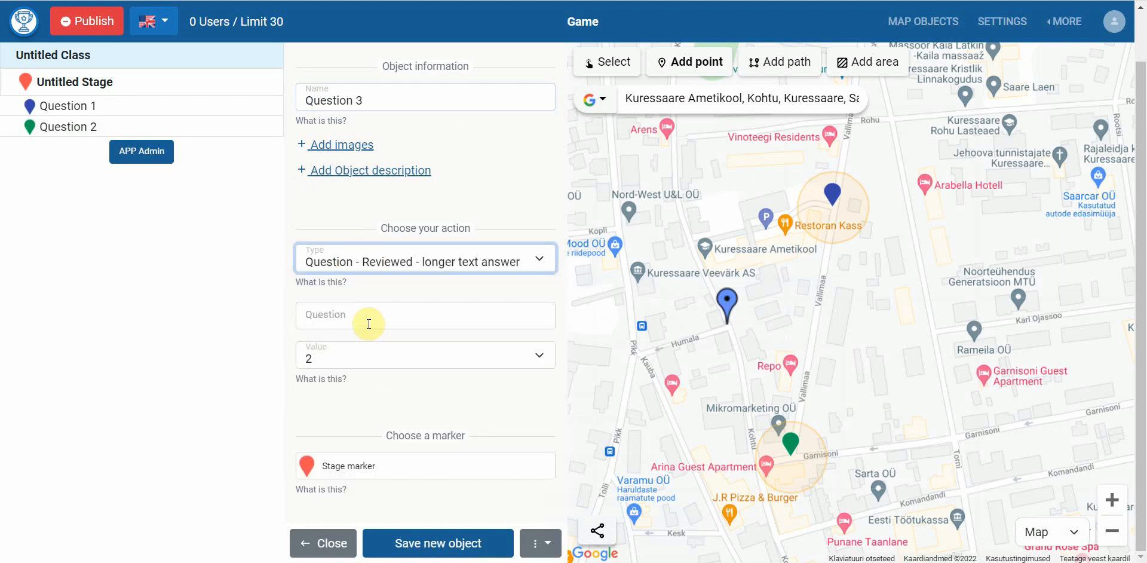
Paste 'What is this and where is it located?' from the Word document as the question
{"action": "left_click", "coordinate": [548, 562]}
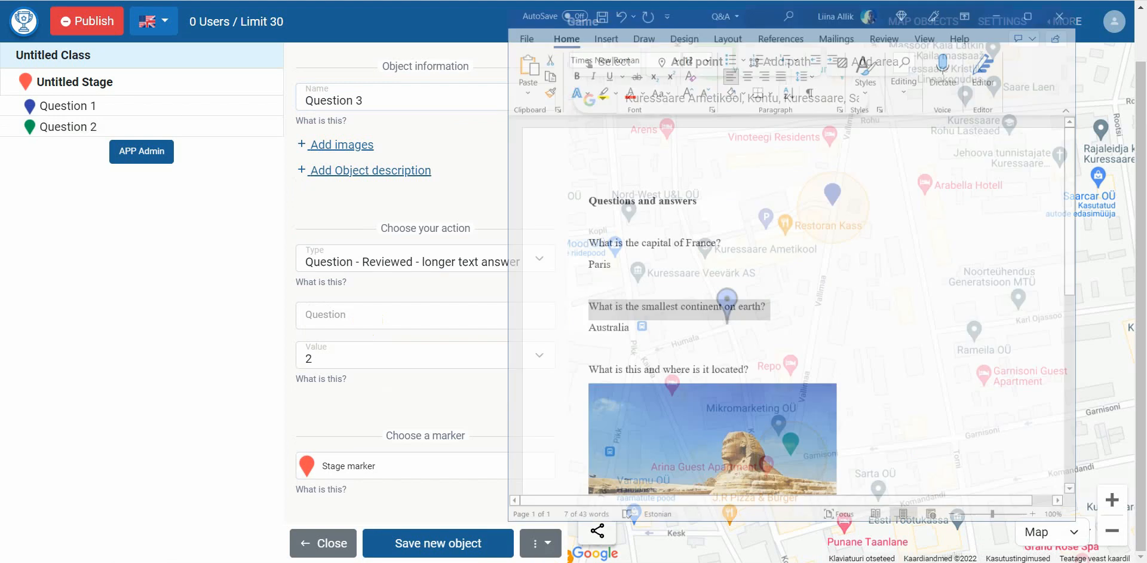
{"action": "scroll", "coordinate": [741, 349], "scroll_direction": "down", "scroll_amount": 3}
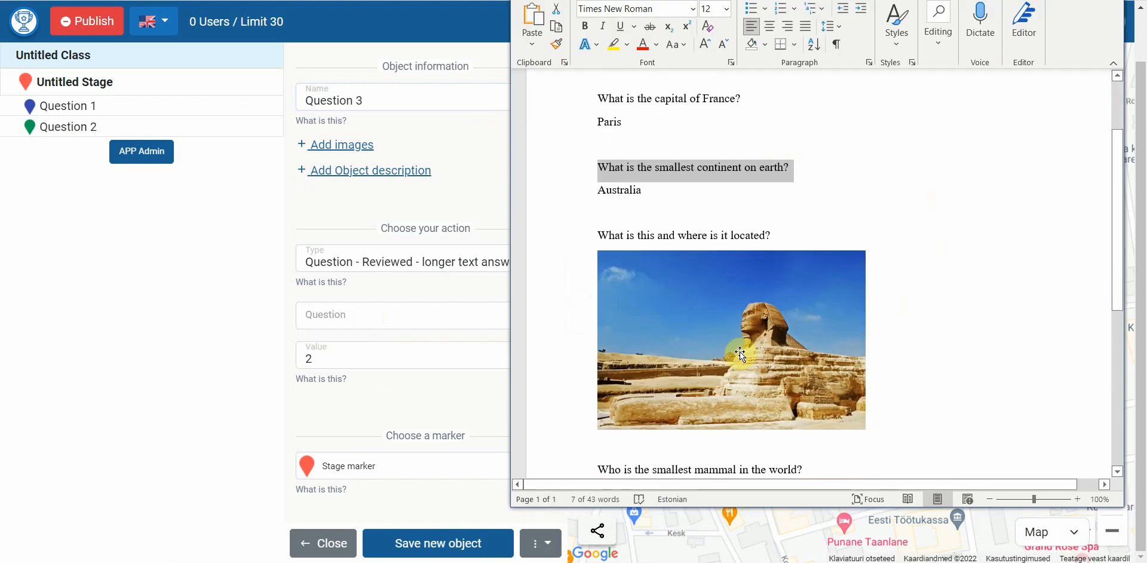
{"action": "triple_click", "coordinate": [672, 236]}
{"action": "key", "text": "ctrl+c"}
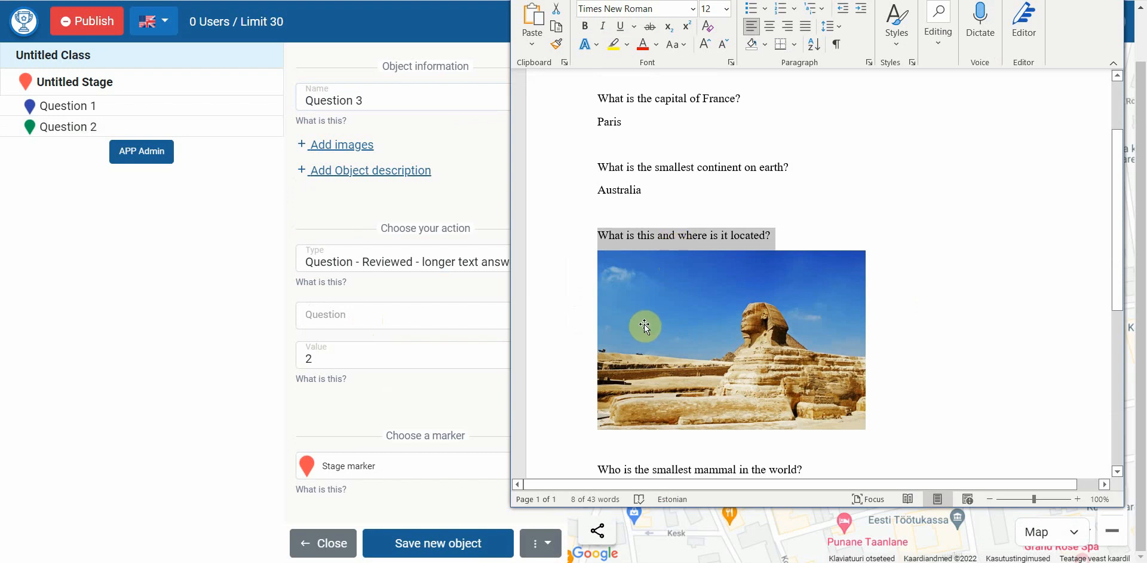
{"action": "left_click", "coordinate": [401, 322]}
{"action": "key", "text": "ctrl+v"}
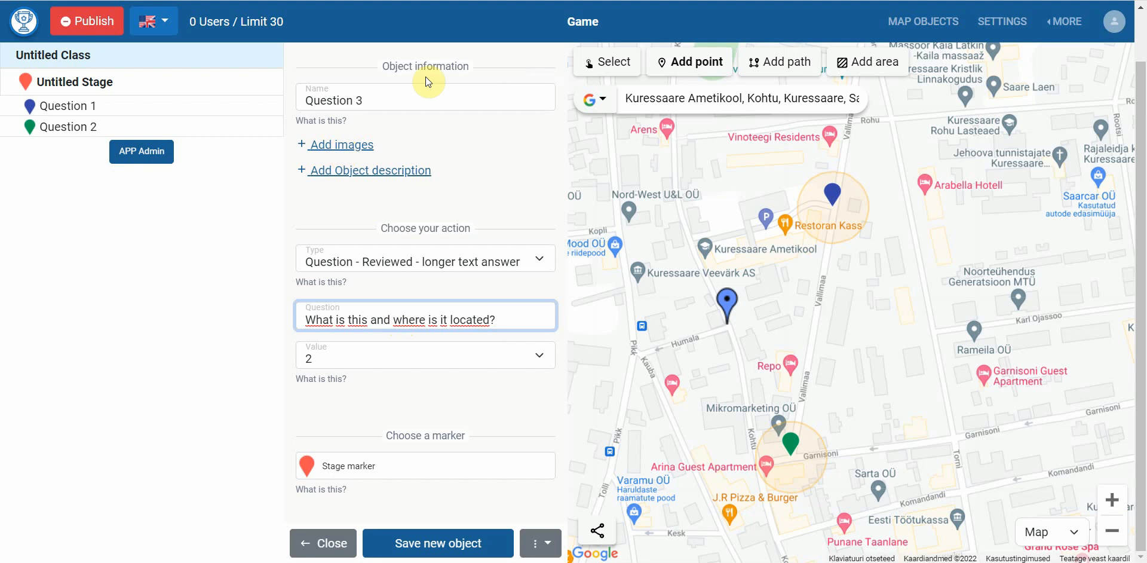
Attach the sfinks picture to Question 3 and set its value to 3
{"action": "left_click", "coordinate": [319, 149]}
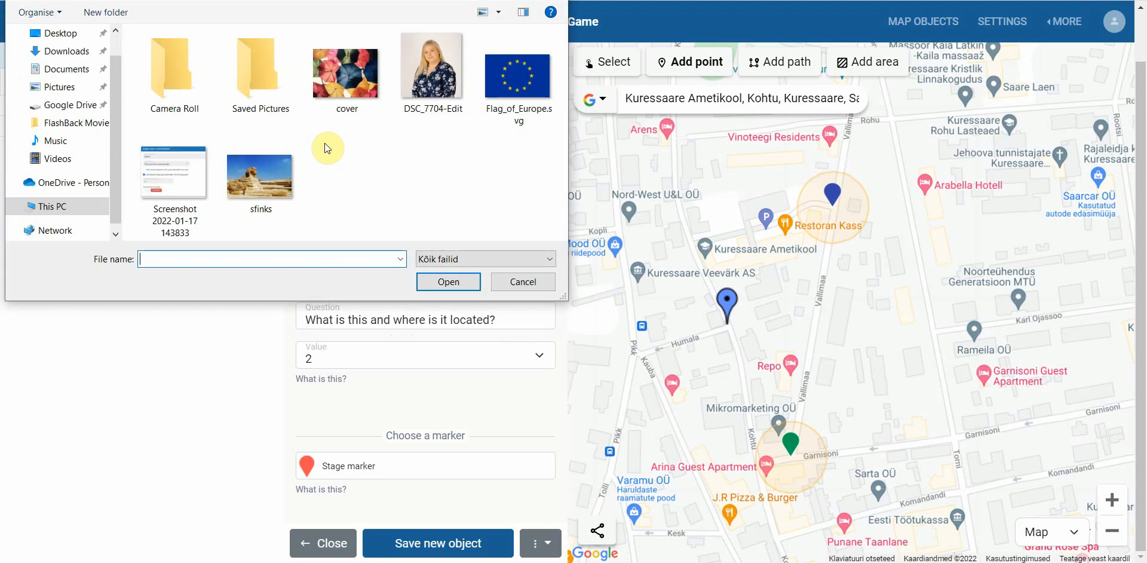
{"action": "double_click", "coordinate": [275, 178]}
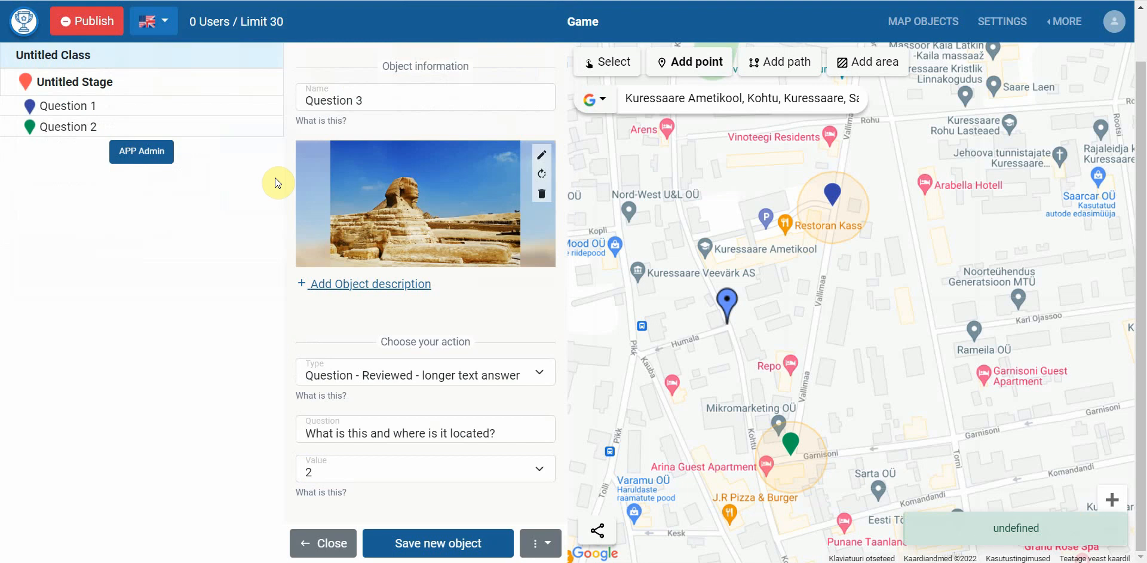
{"action": "scroll", "coordinate": [493, 317], "scroll_direction": "down", "scroll_amount": 2}
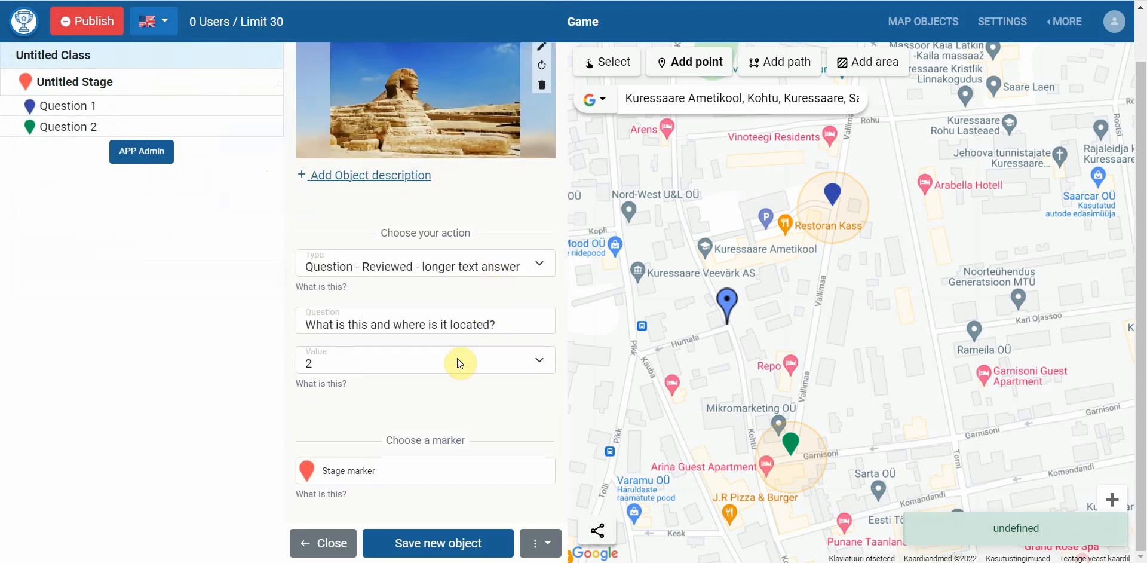
{"action": "left_click", "coordinate": [360, 370]}
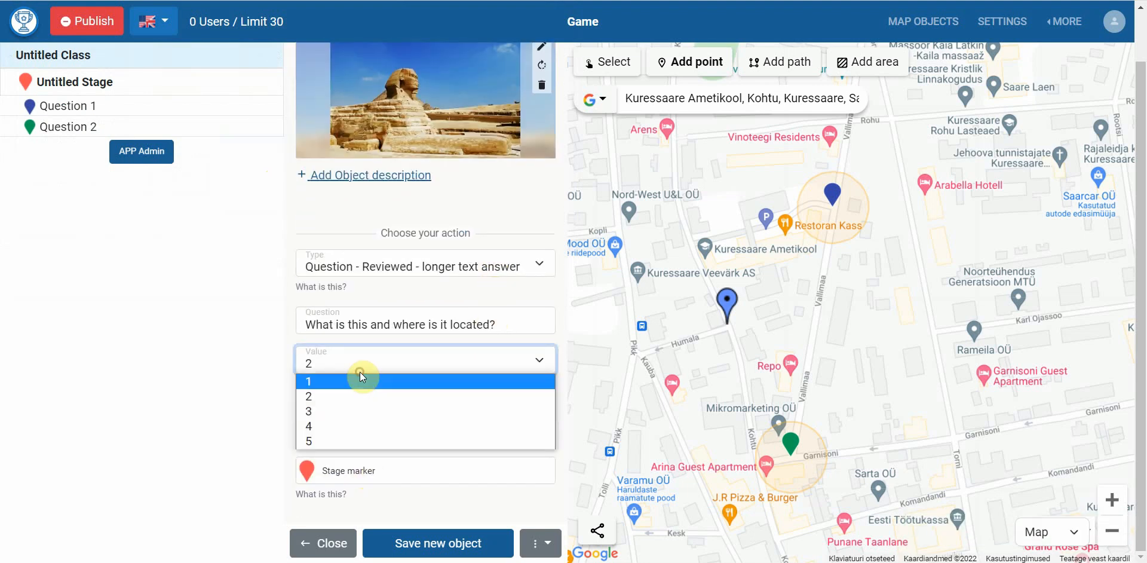
{"action": "left_click", "coordinate": [336, 412]}
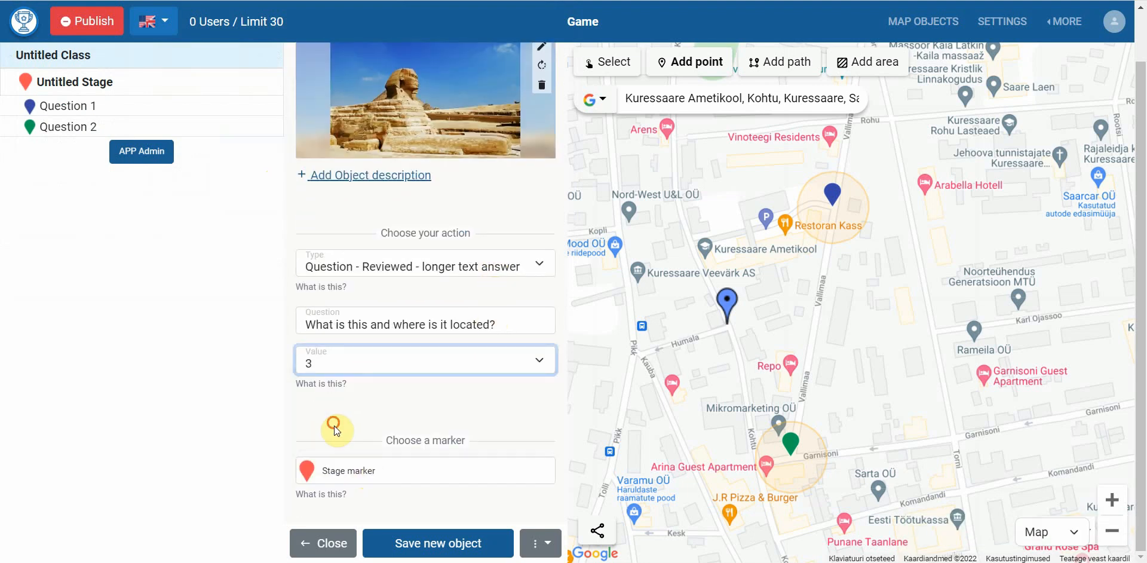
Give Question 3 a crimson marker, save it, and place a new point on Sepa street
{"action": "left_click", "coordinate": [357, 469]}
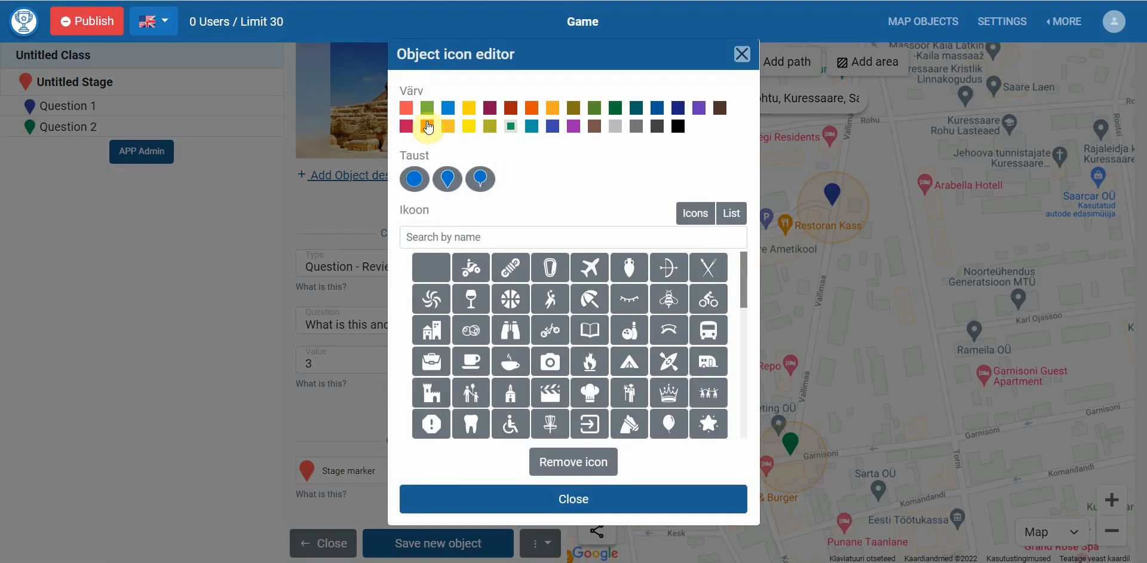
{"action": "left_click", "coordinate": [406, 126]}
{"action": "left_click", "coordinate": [328, 426]}
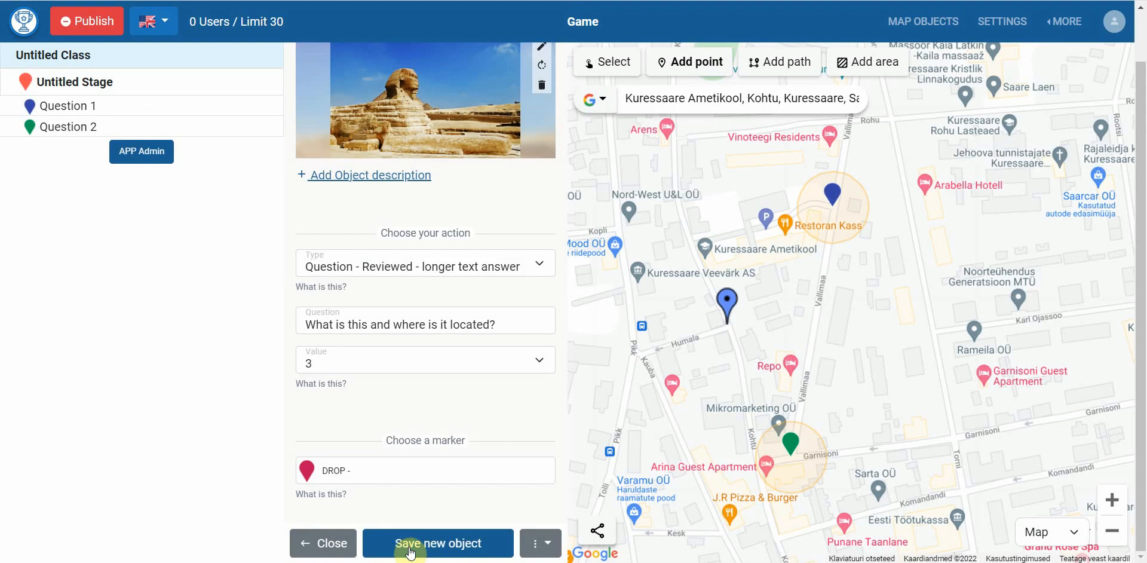
{"action": "left_click", "coordinate": [409, 542]}
{"action": "left_click_drag", "start_coordinate": [617, 251], "coordinate": [622, 558]}
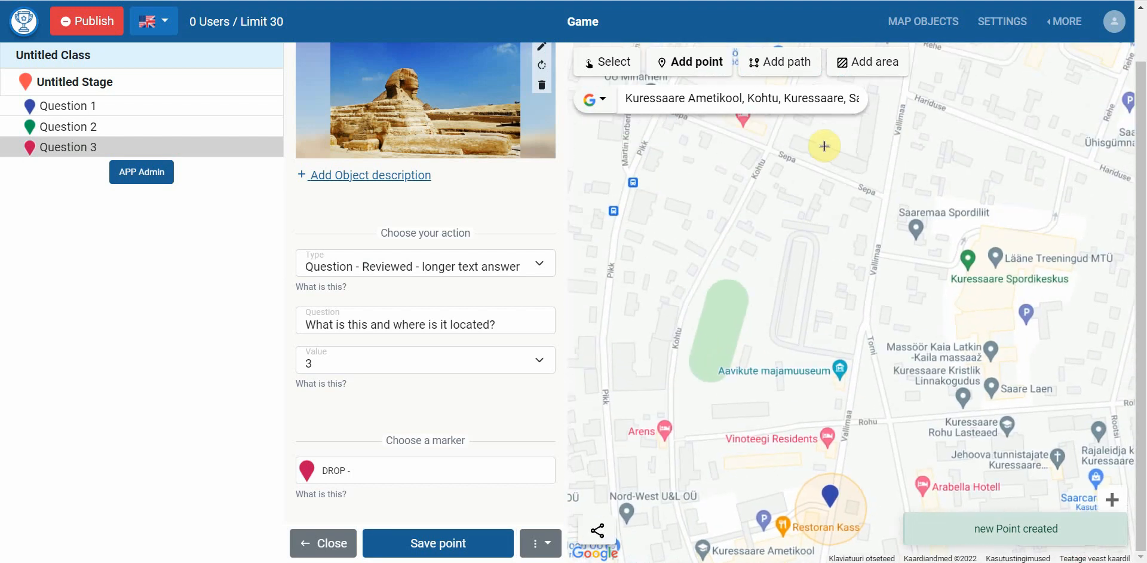
{"action": "left_click", "coordinate": [764, 149]}
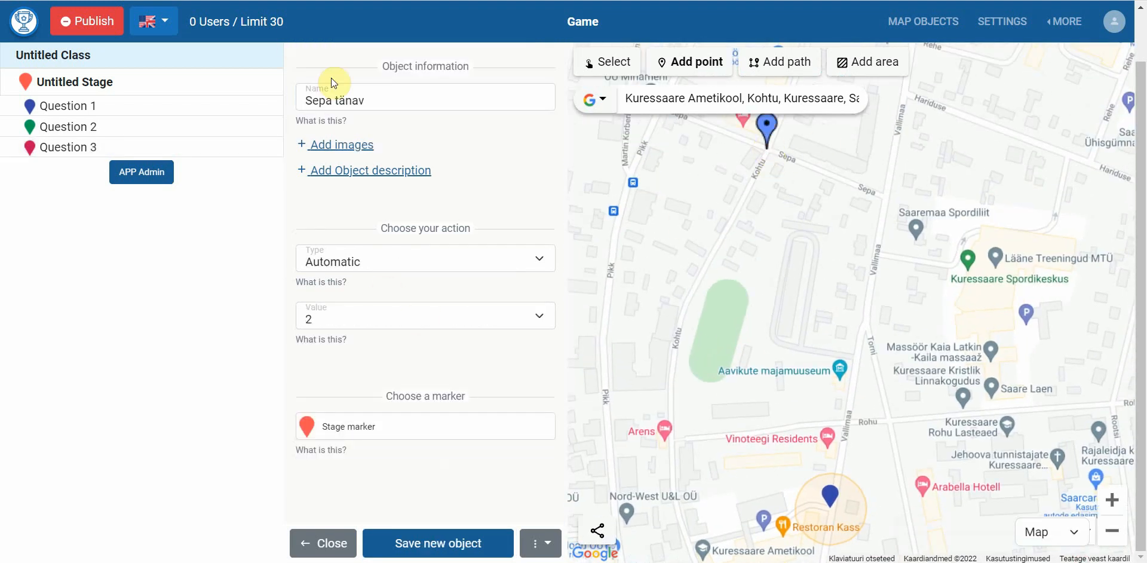
Rename the point to Question 4 and make it an automatic short-text-answer question
{"action": "triple_click", "coordinate": [345, 102]}
{"action": "type", "text": "Question 4"}
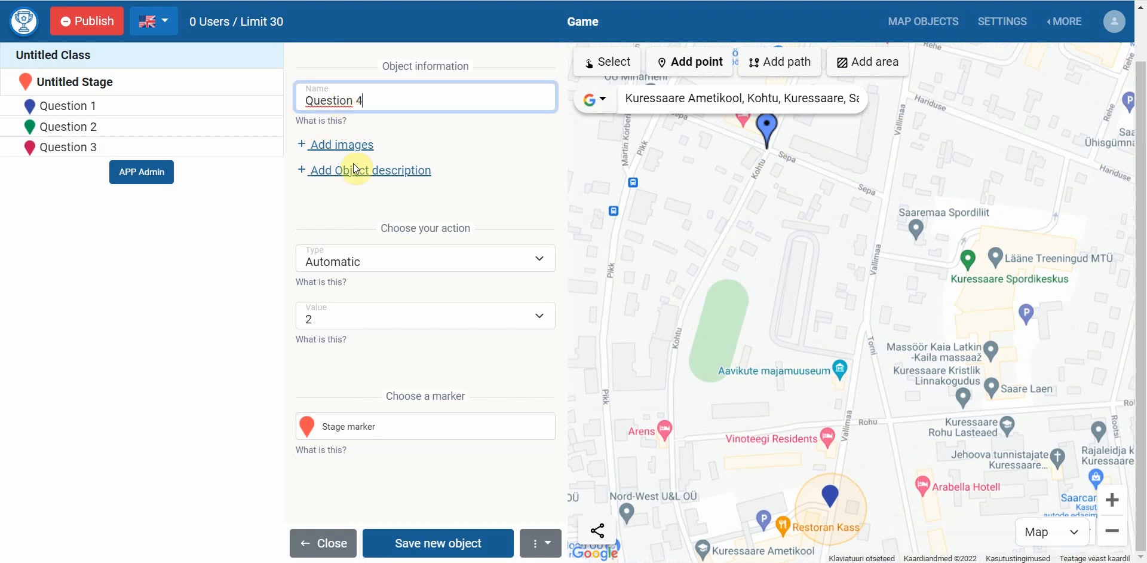
{"action": "left_click", "coordinate": [406, 259]}
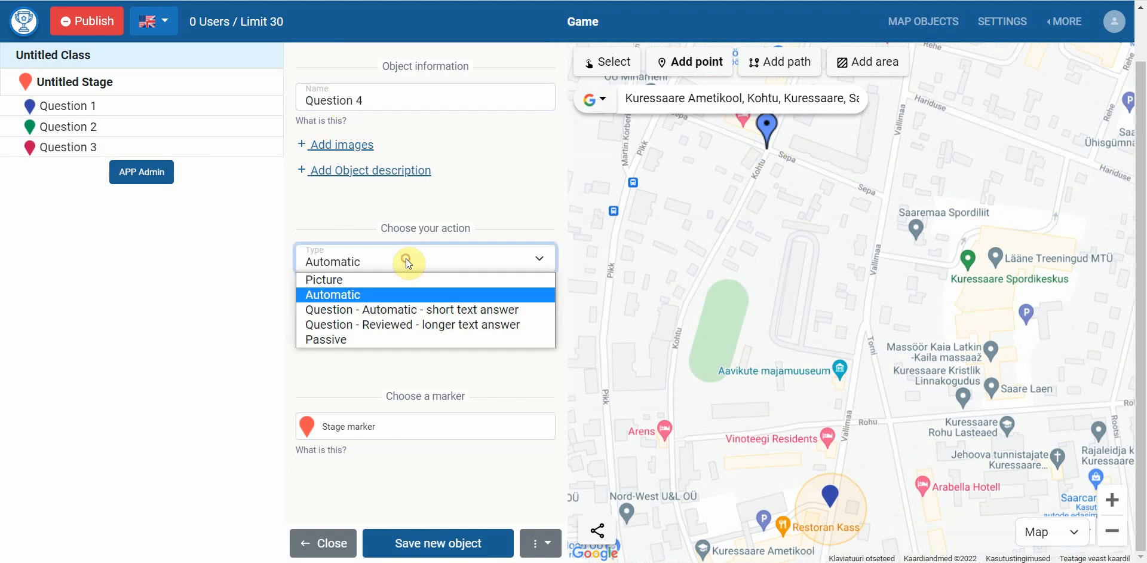
{"action": "left_click", "coordinate": [397, 309]}
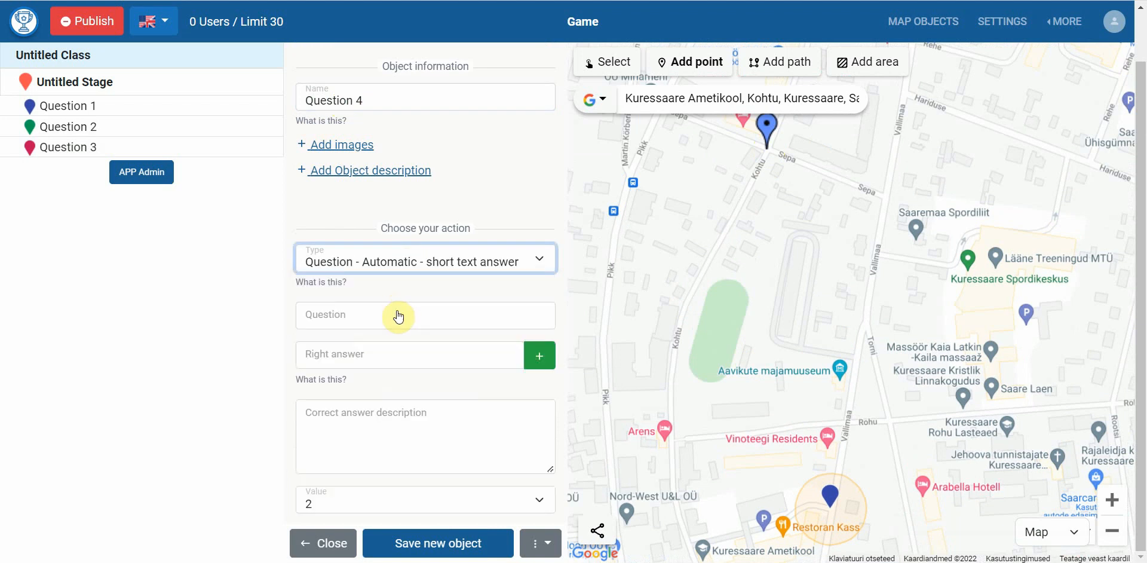
Paste 'Who is the smallest mammal in the world?' as the question and add 'bumblebee bat' as an answer
{"action": "key", "text": "alt+Tab"}
{"action": "scroll", "coordinate": [697, 313], "scroll_direction": "down", "scroll_amount": 3}
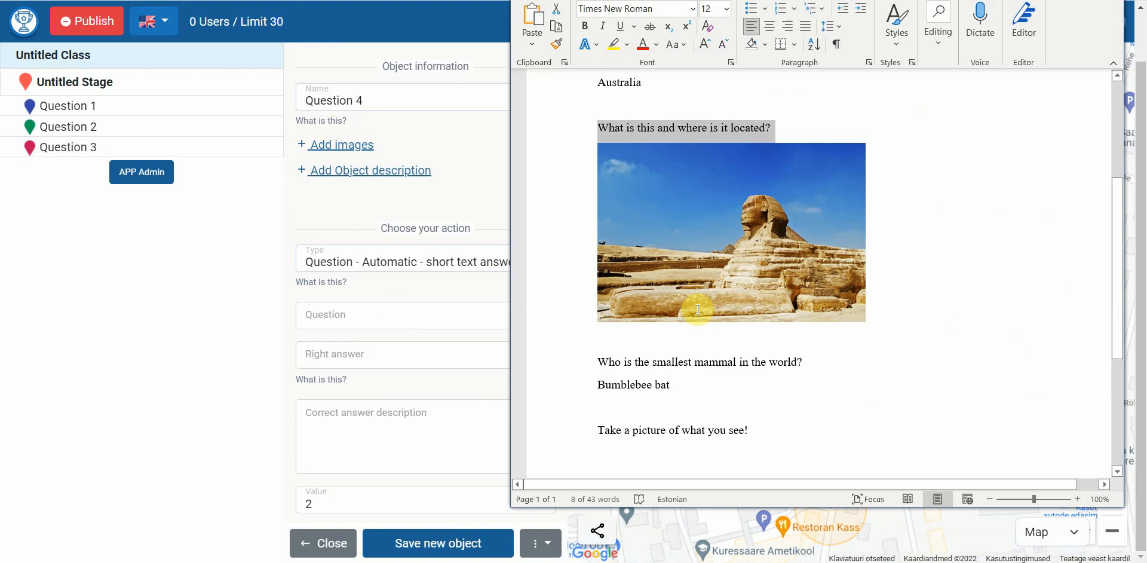
{"action": "triple_click", "coordinate": [684, 364]}
{"action": "key", "text": "ctrl+c"}
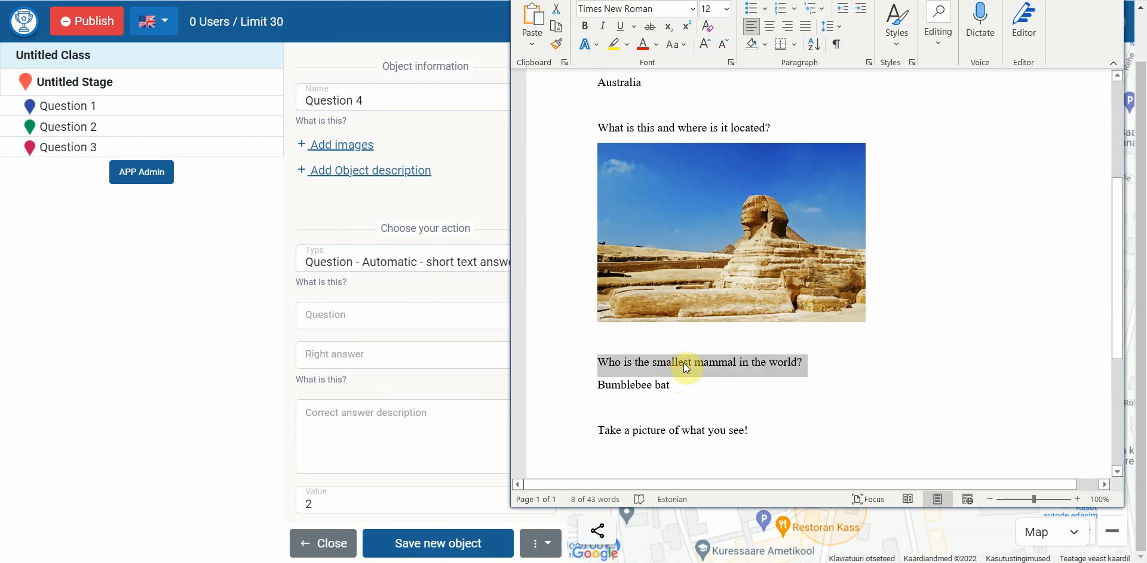
{"action": "left_click", "coordinate": [425, 311]}
{"action": "key", "text": "ctrl+v"}
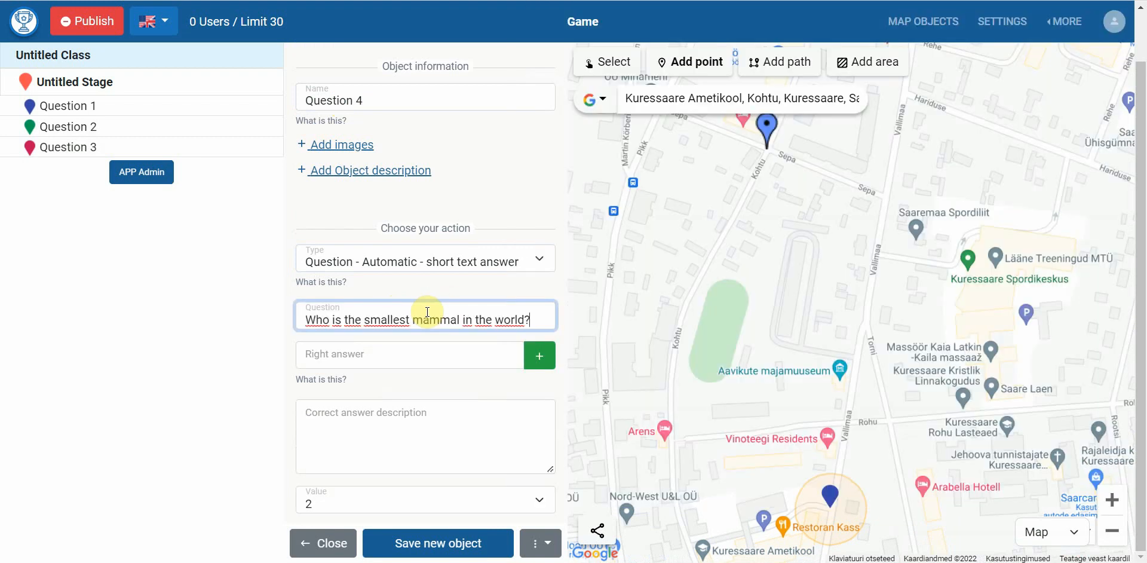
{"action": "left_click", "coordinate": [418, 350]}
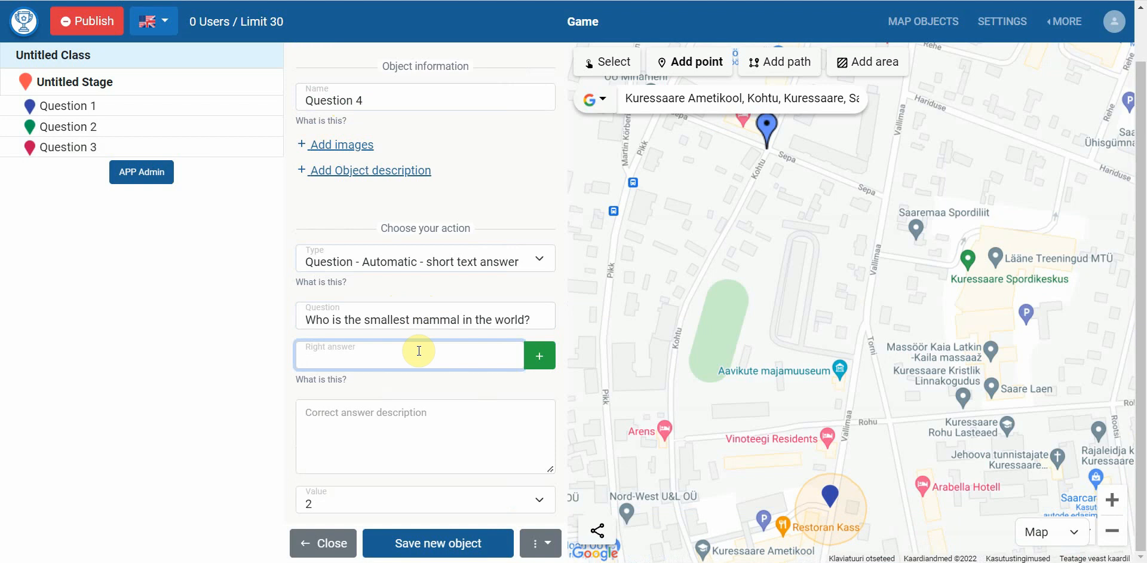
{"action": "type", "text": "Bumblebee bat"}
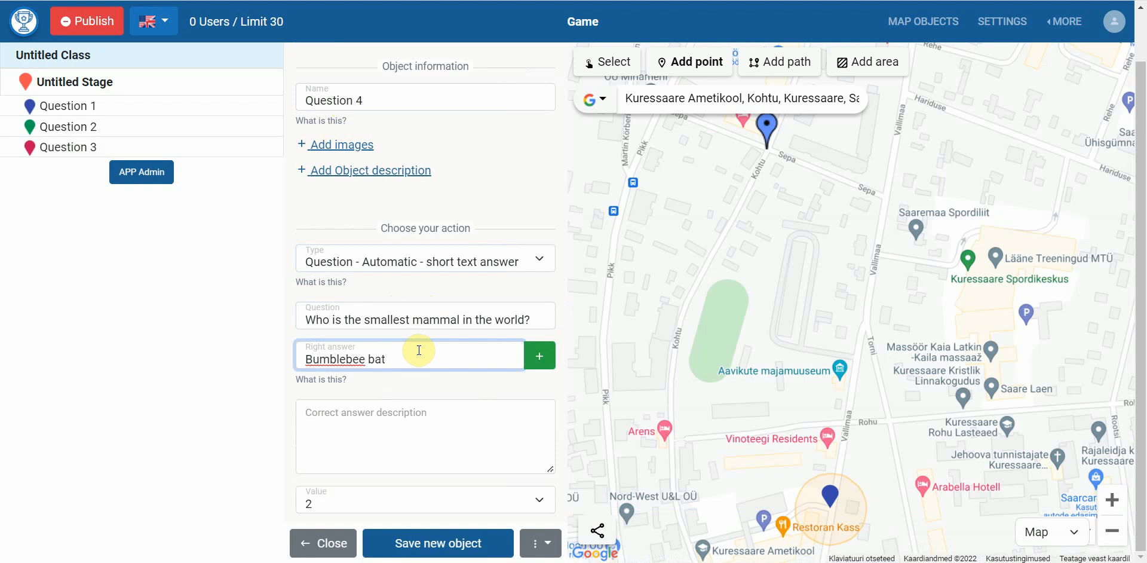
{"action": "left_click", "coordinate": [534, 355]}
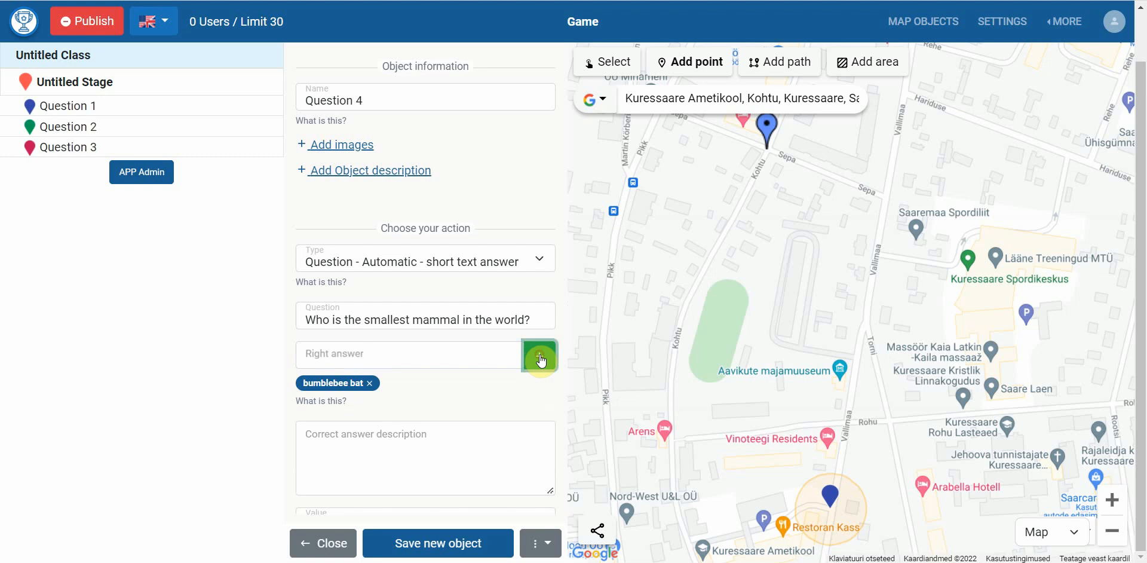
Choose a pin-shaped marker for Question 4 and save it as the fourth map point
{"action": "scroll", "coordinate": [295, 356], "scroll_direction": "down", "scroll_amount": 3}
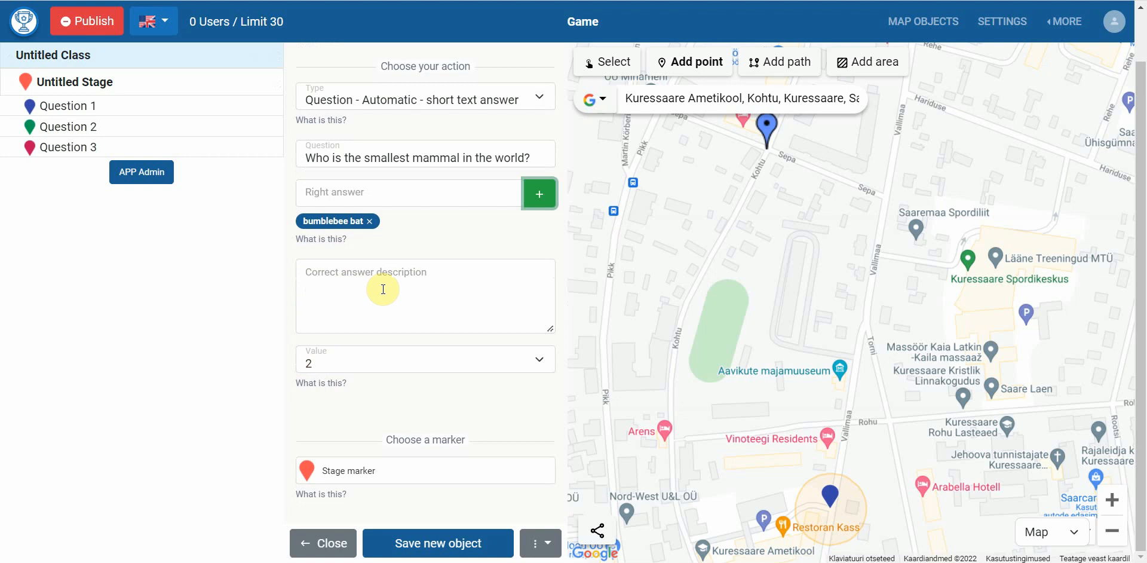
{"action": "left_click", "coordinate": [372, 478]}
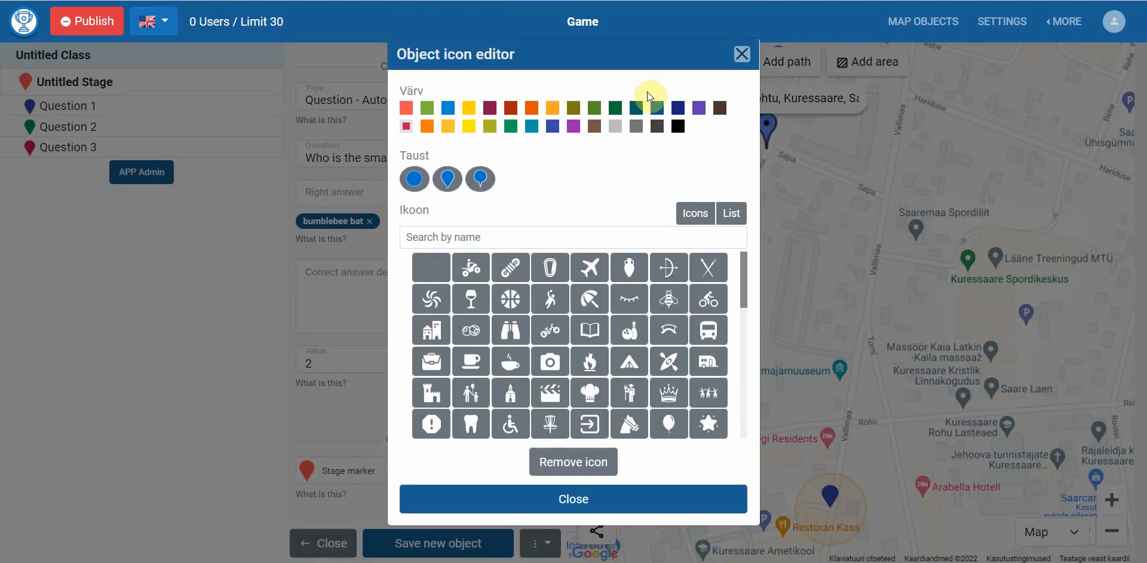
{"action": "left_click", "coordinate": [678, 108]}
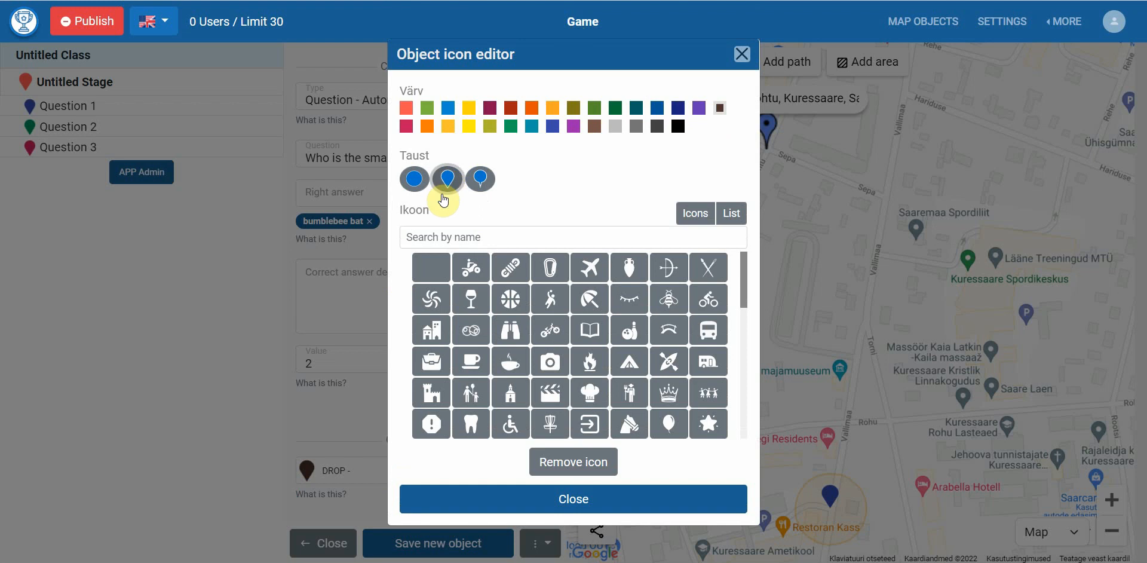
{"action": "left_click", "coordinate": [428, 266]}
{"action": "left_click", "coordinate": [327, 433]}
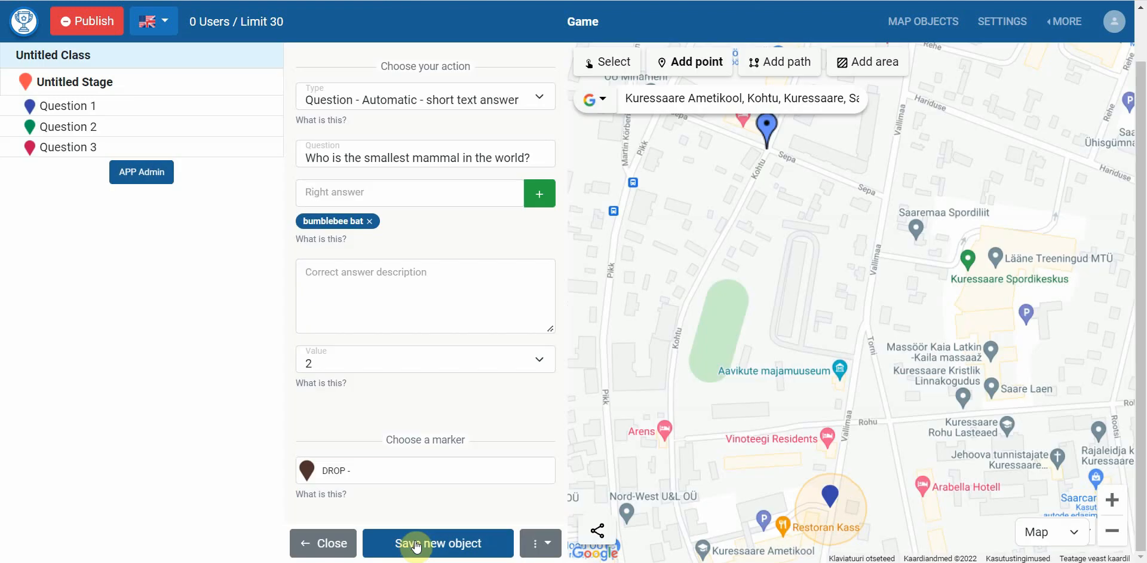
{"action": "left_click", "coordinate": [418, 542]}
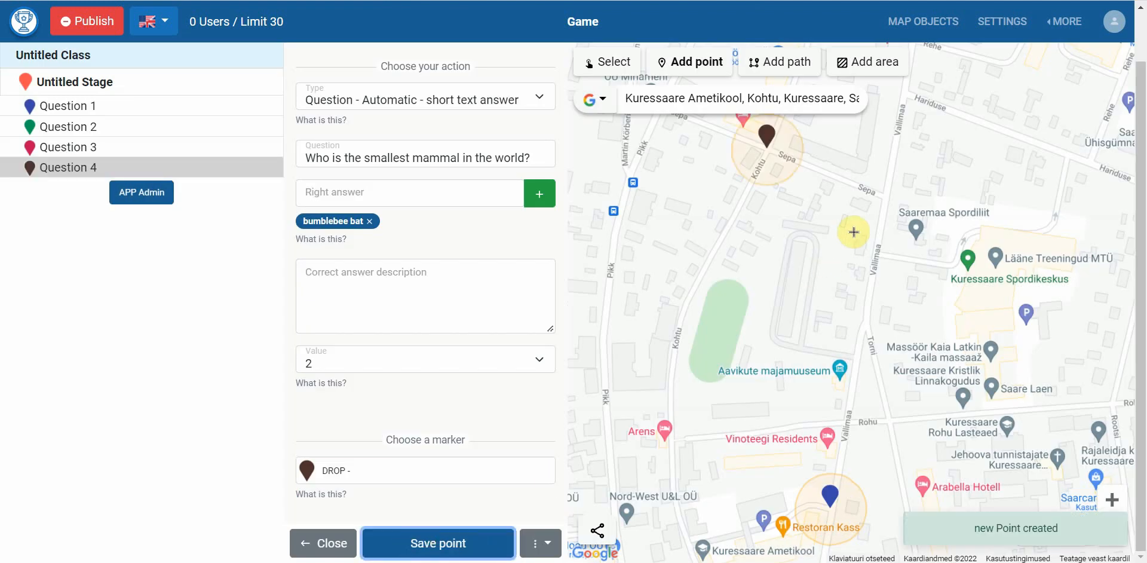
Place a point at the Sepa/Vallimaa corner, name it Question 5, and set its type to Picture
{"action": "left_click", "coordinate": [885, 197]}
{"action": "triple_click", "coordinate": [397, 101]}
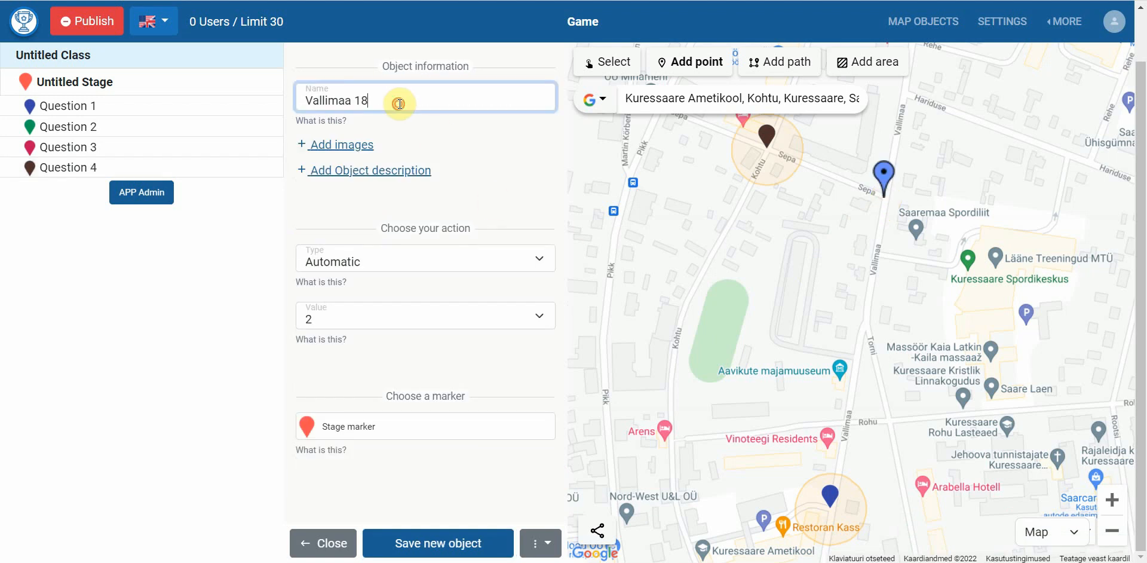
{"action": "type", "text": "Question 5"}
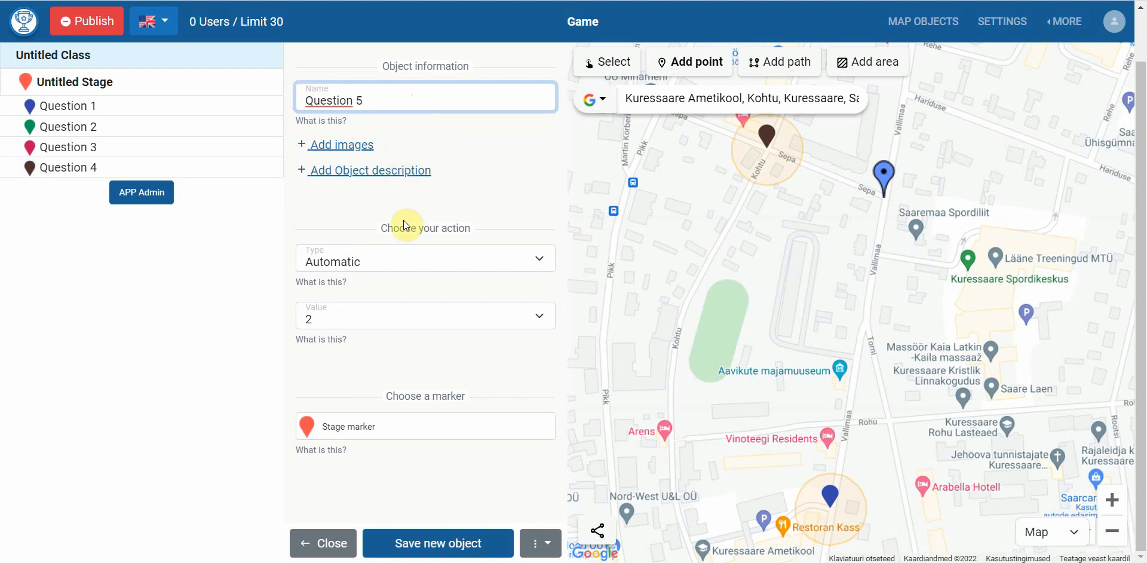
{"action": "left_click", "coordinate": [404, 256]}
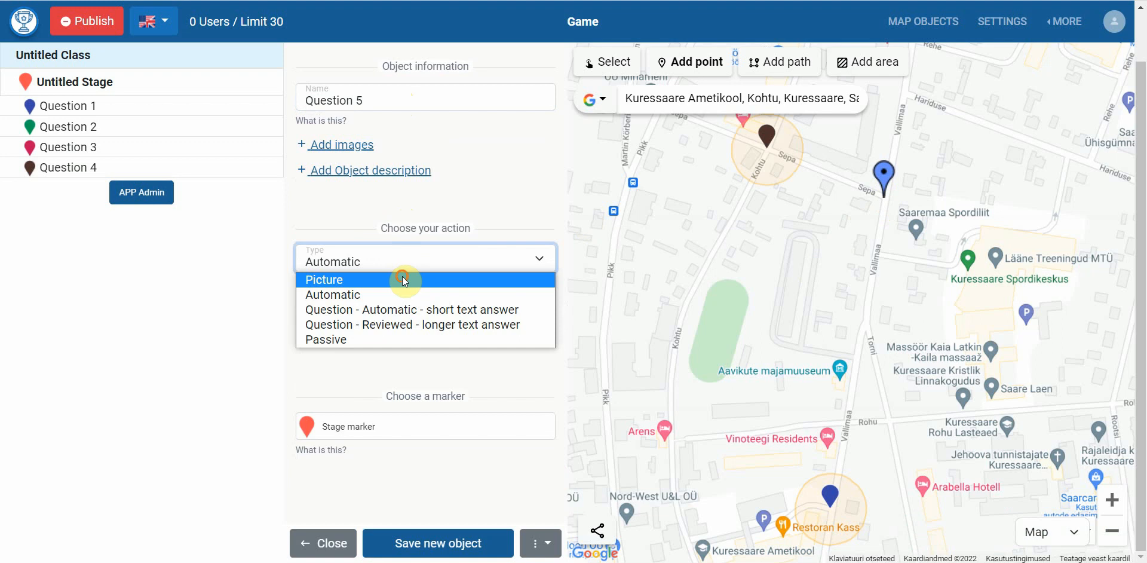
{"action": "left_click", "coordinate": [403, 280]}
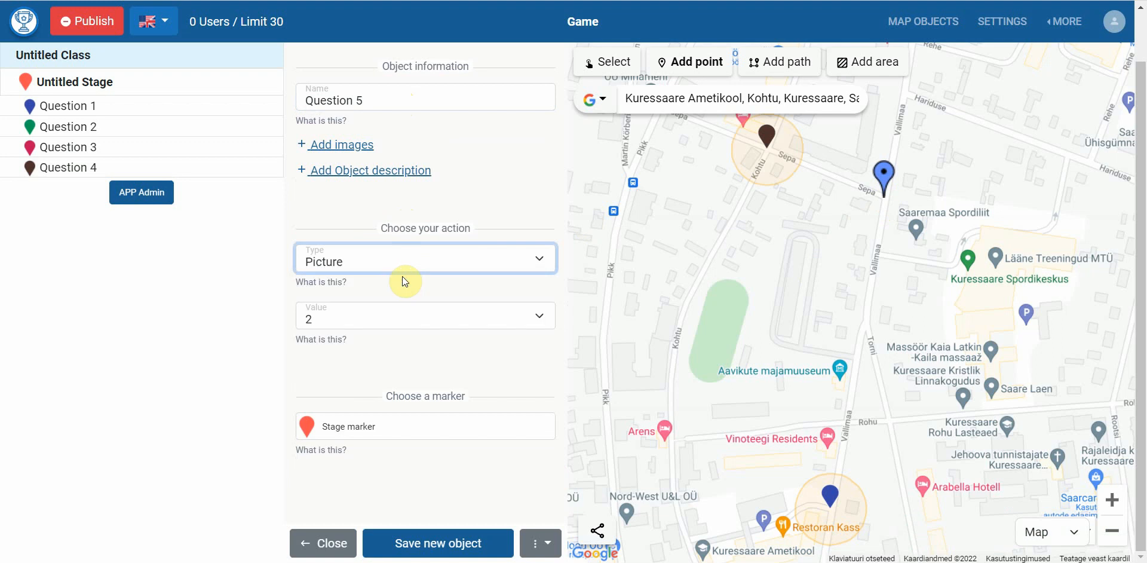
{"action": "left_click", "coordinate": [327, 259]}
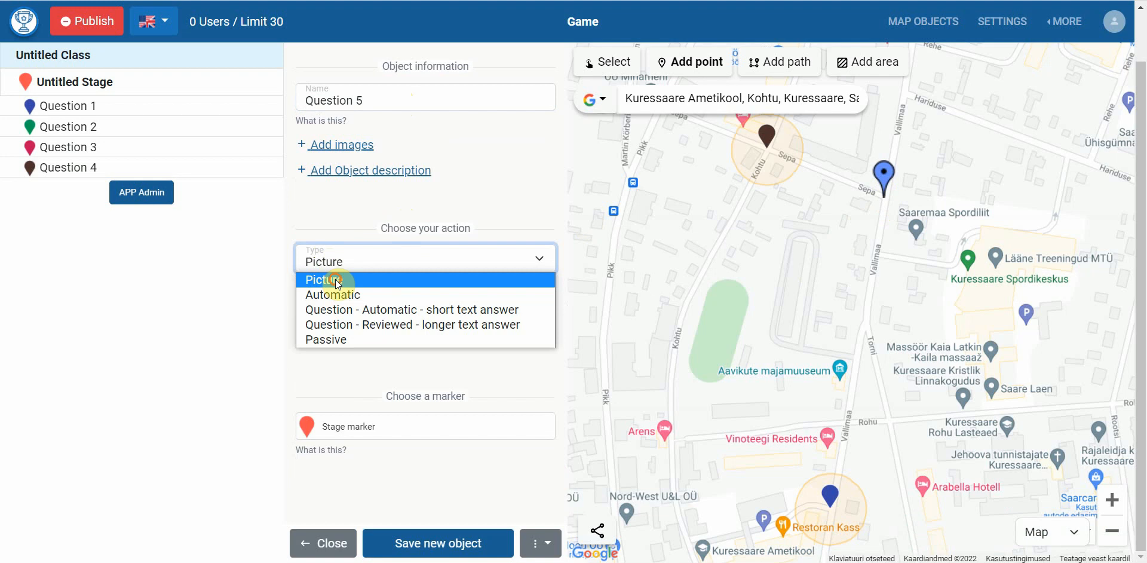
{"action": "left_click", "coordinate": [338, 282]}
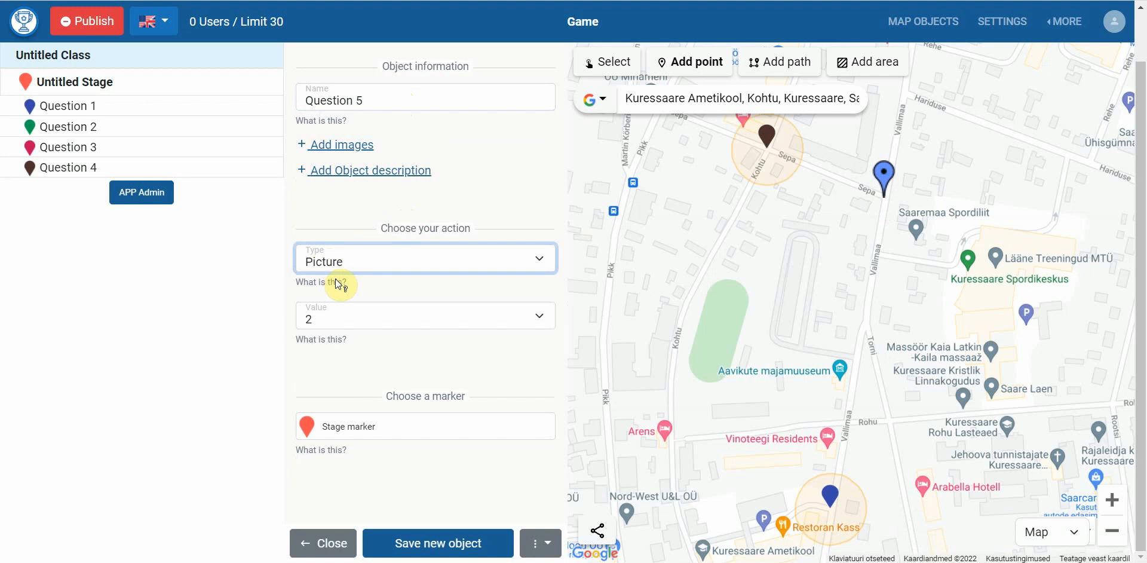
Copy 'Take a picture of what you see!' from Word into Question 5's description
{"action": "left_click", "coordinate": [344, 177]}
{"action": "left_click", "coordinate": [353, 221]}
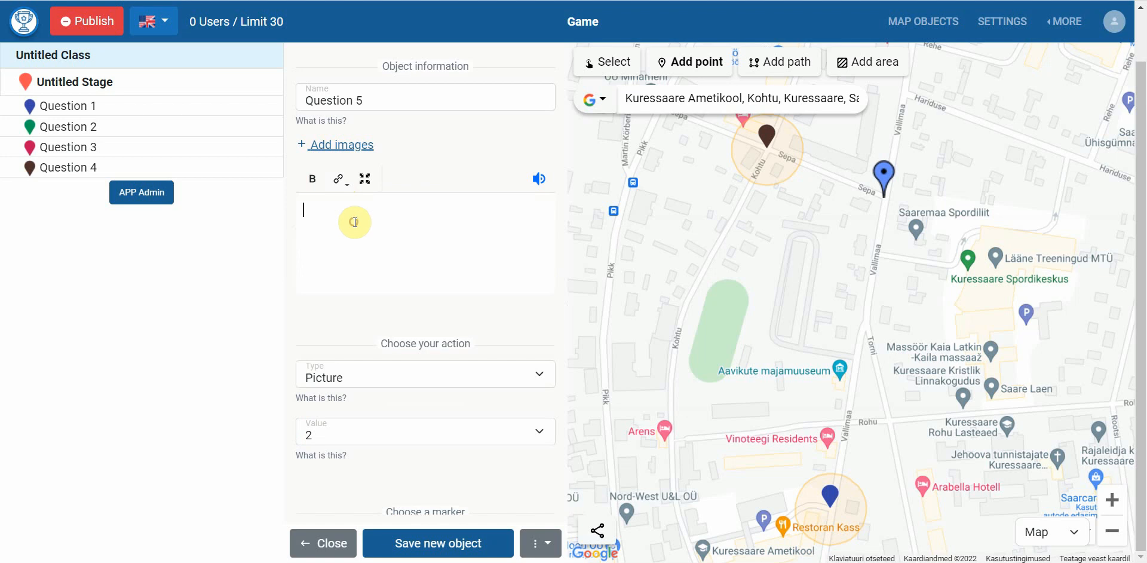
{"action": "key", "text": "alt+Tab"}
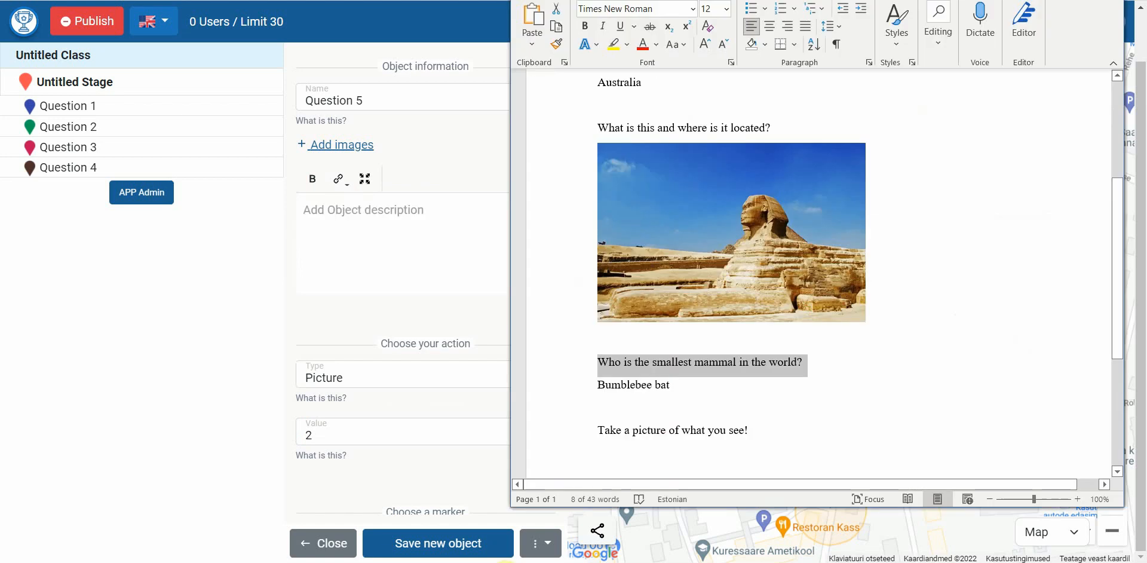
{"action": "triple_click", "coordinate": [637, 433]}
{"action": "key", "text": "ctrl+c"}
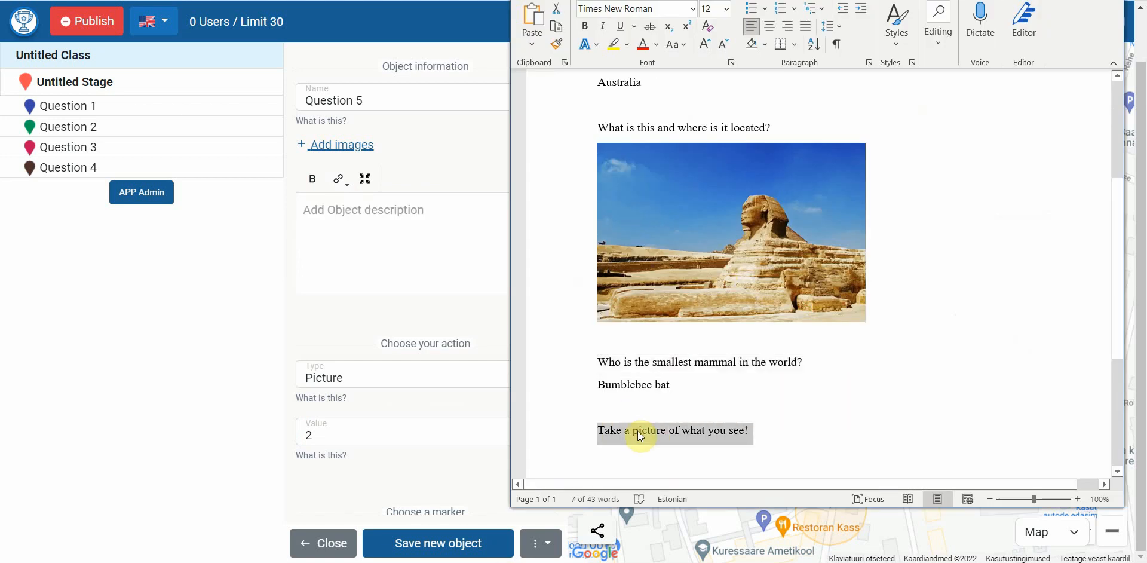
{"action": "left_click", "coordinate": [414, 247]}
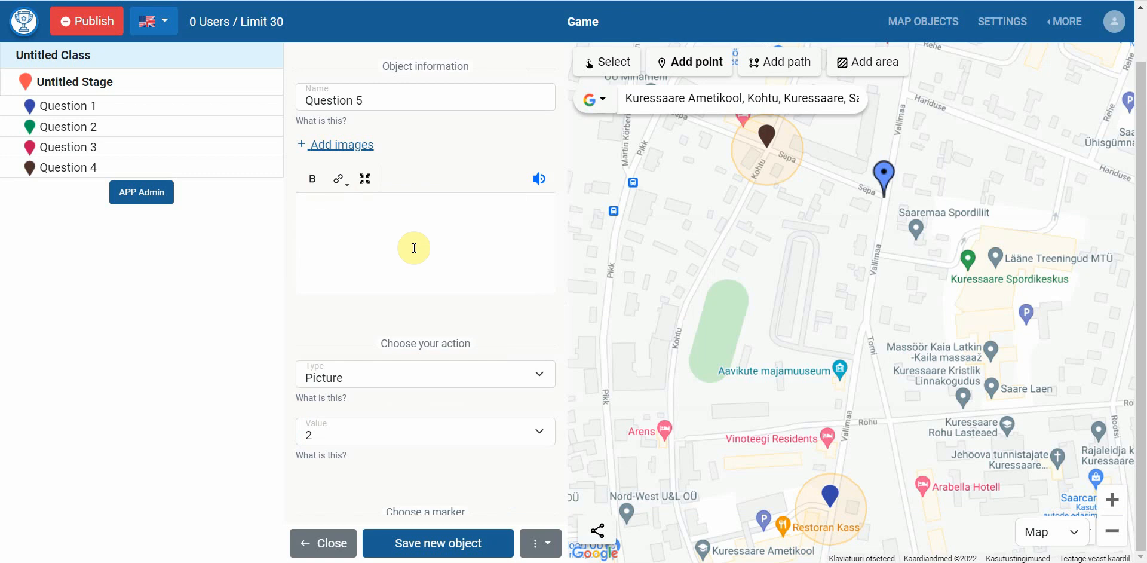
{"action": "key", "text": "ctrl+v"}
Set Question 5's value to 5, give it a yellow marker, and save it
{"action": "scroll", "coordinate": [403, 292], "scroll_direction": "down", "scroll_amount": 1}
{"action": "left_click", "coordinate": [392, 359]}
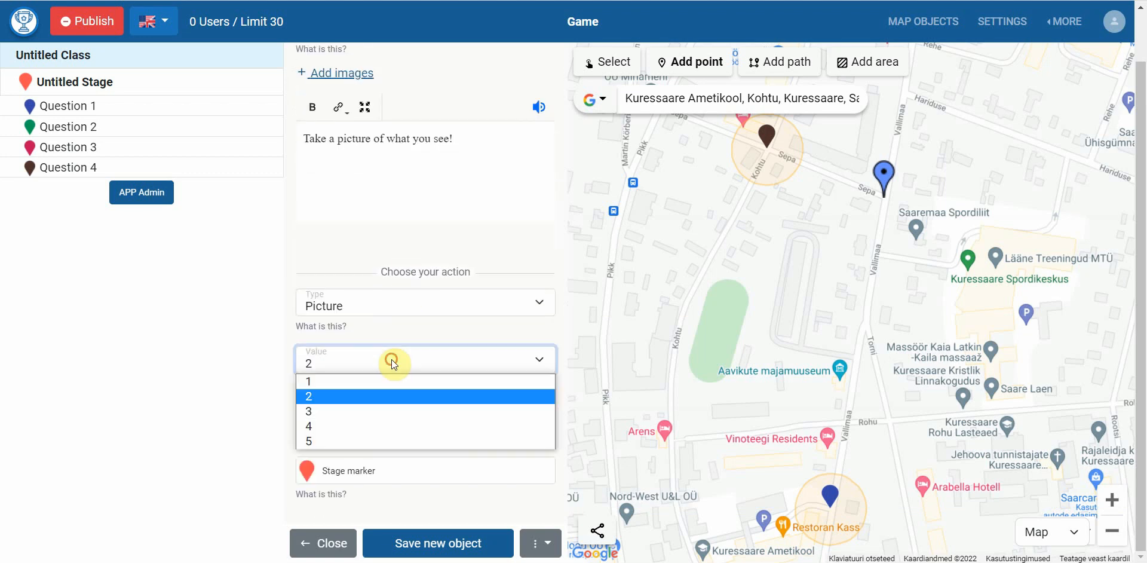
{"action": "left_click", "coordinate": [387, 440]}
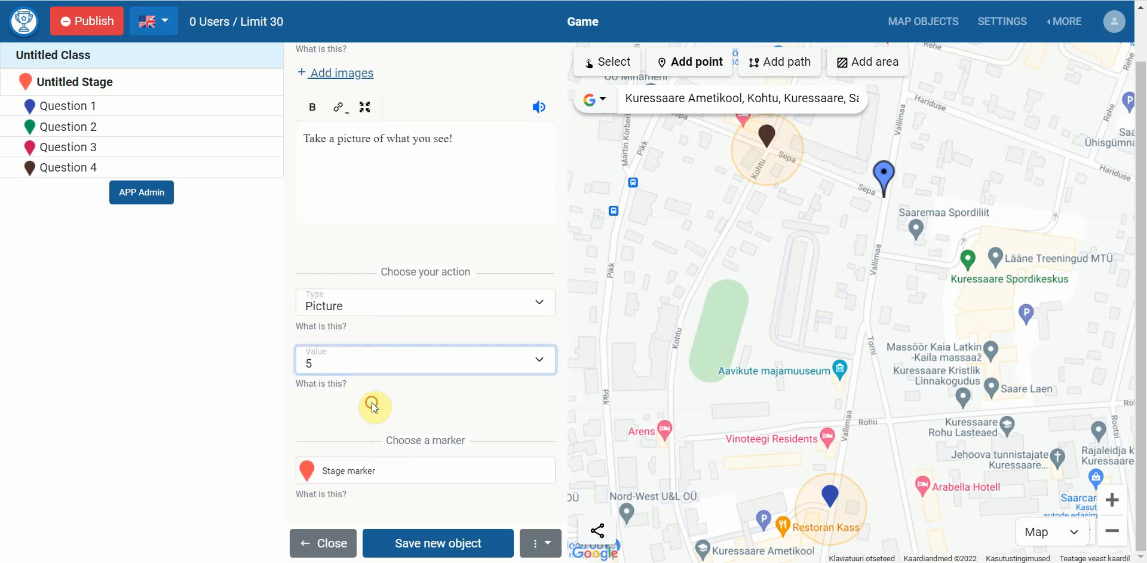
{"action": "left_click", "coordinate": [349, 470]}
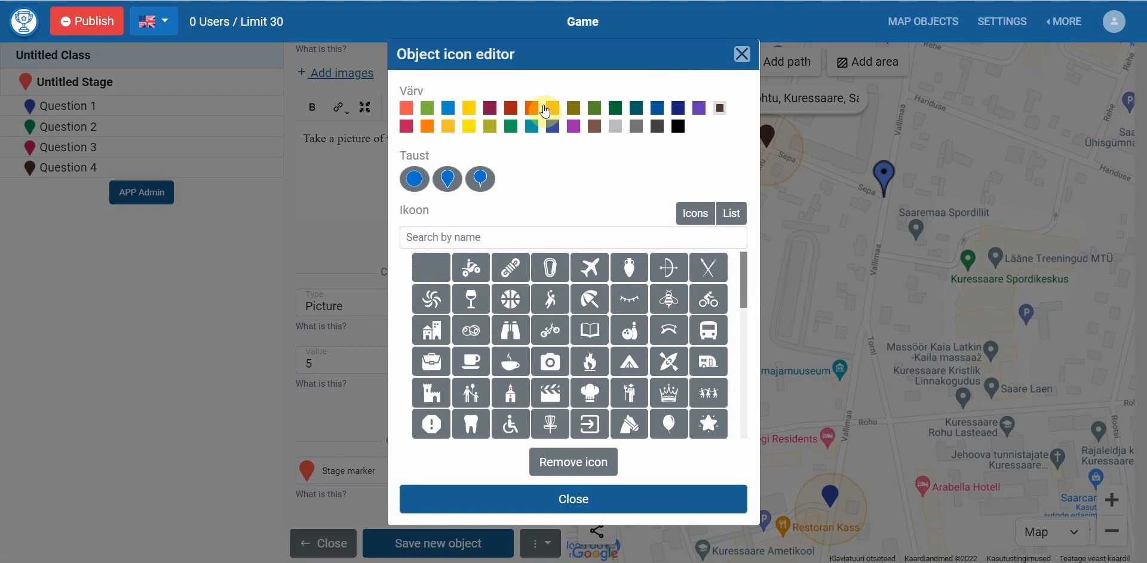
{"action": "left_click", "coordinate": [470, 125]}
{"action": "left_click", "coordinate": [327, 413]}
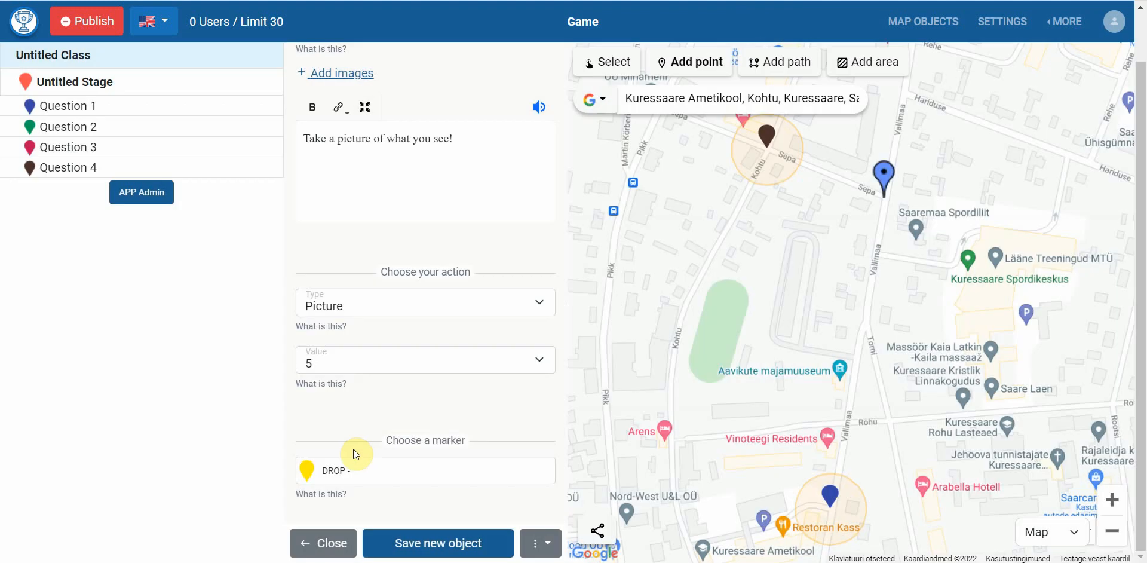
{"action": "left_click", "coordinate": [411, 544]}
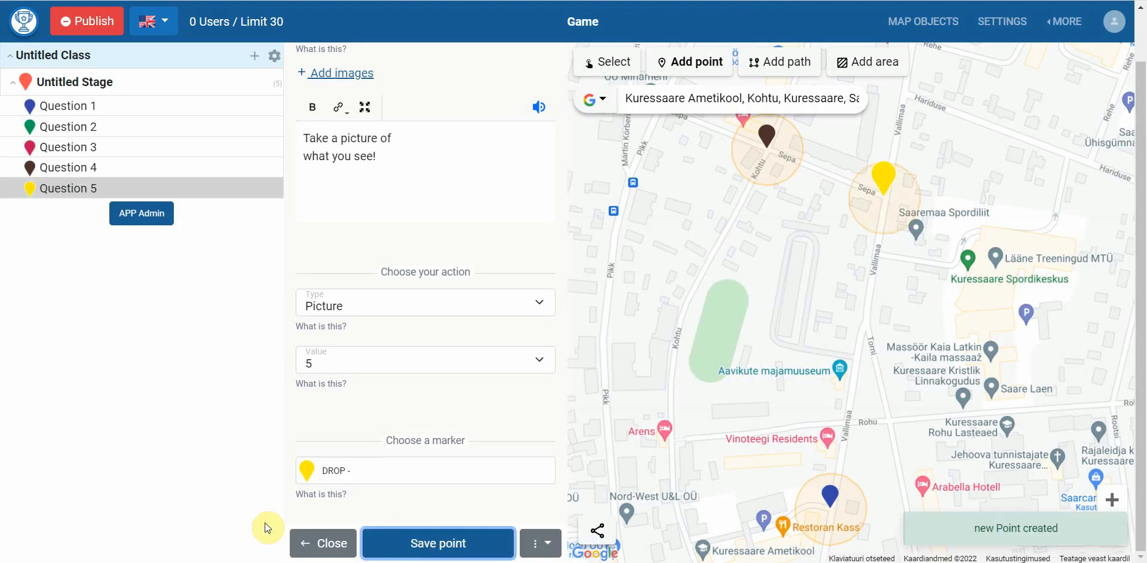
Pan the map and open the Publish map checklist, which flags the missing description
{"action": "left_click_drag", "start_coordinate": [687, 382], "coordinate": [836, 301]}
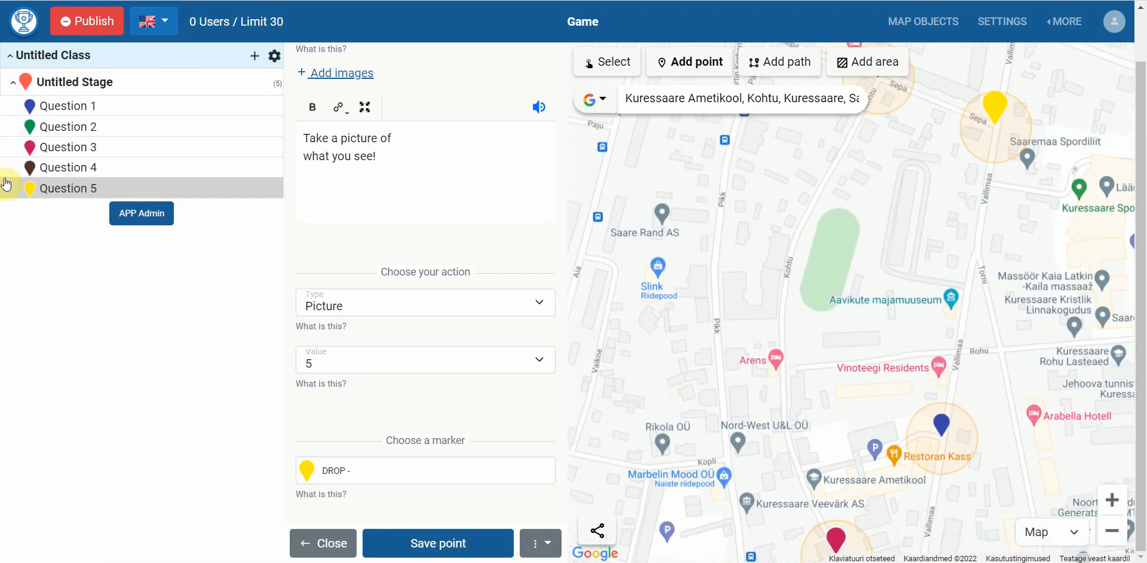
{"action": "left_click", "coordinate": [83, 24]}
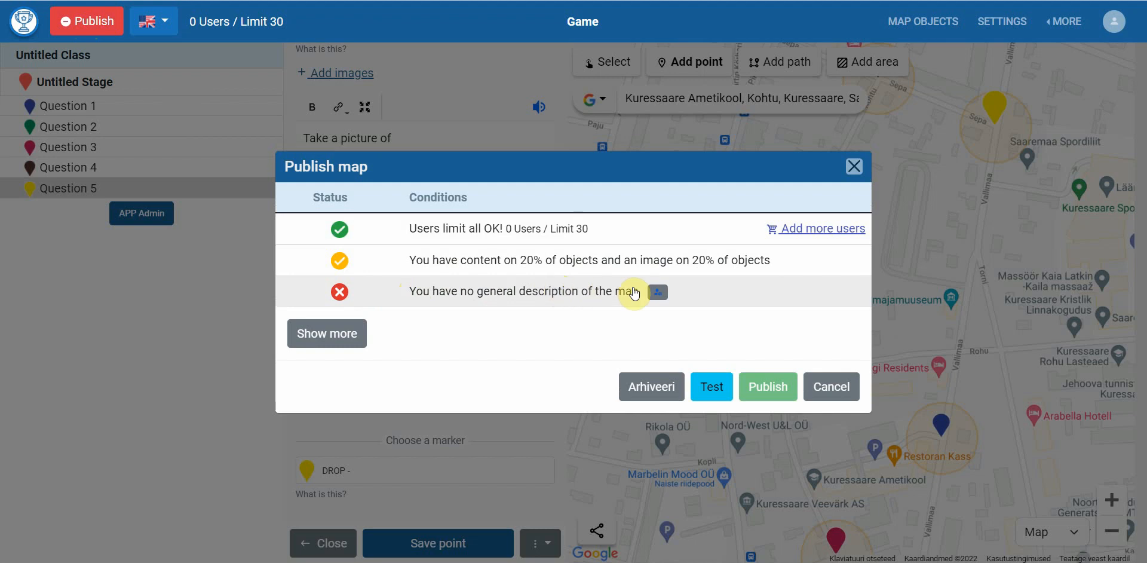
Set the map description to 'Description!', use the cover image as badge, and reopen Publish
{"action": "left_click", "coordinate": [655, 293]}
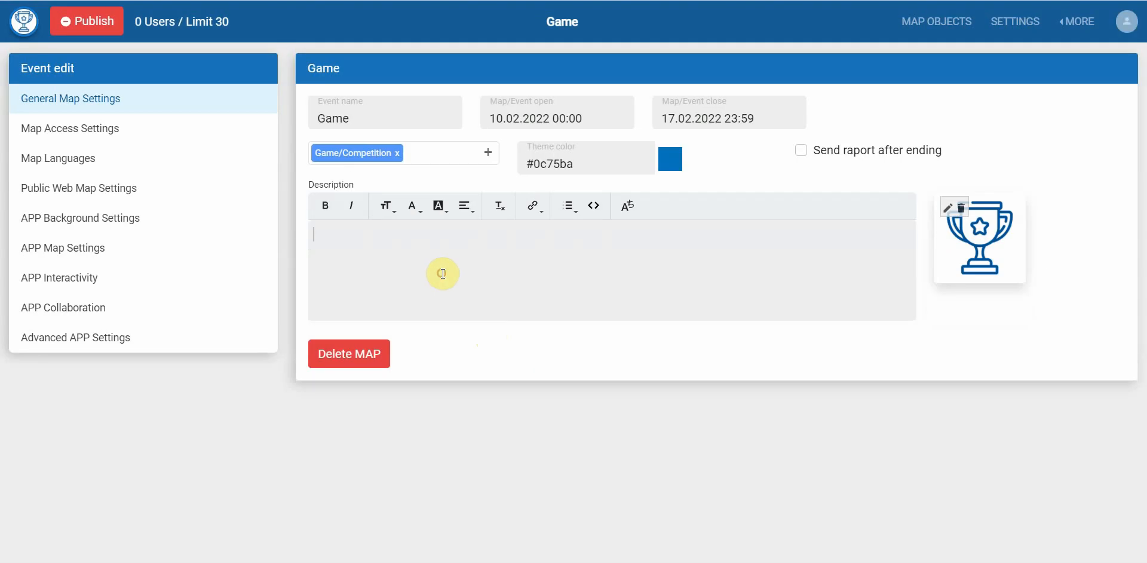
{"action": "type", "text": "Description"}
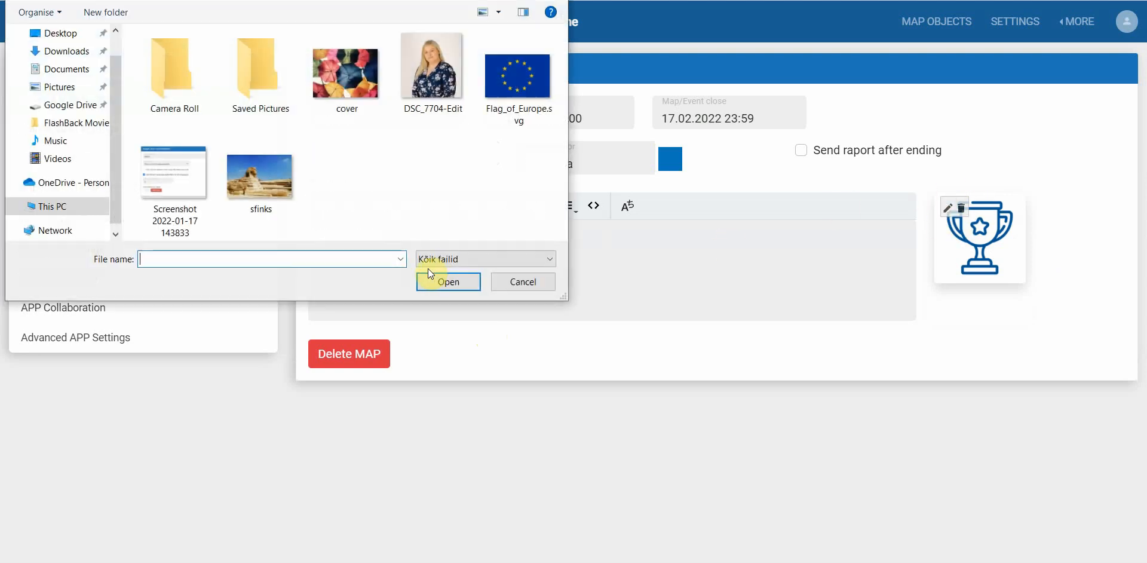
{"action": "double_click", "coordinate": [355, 96]}
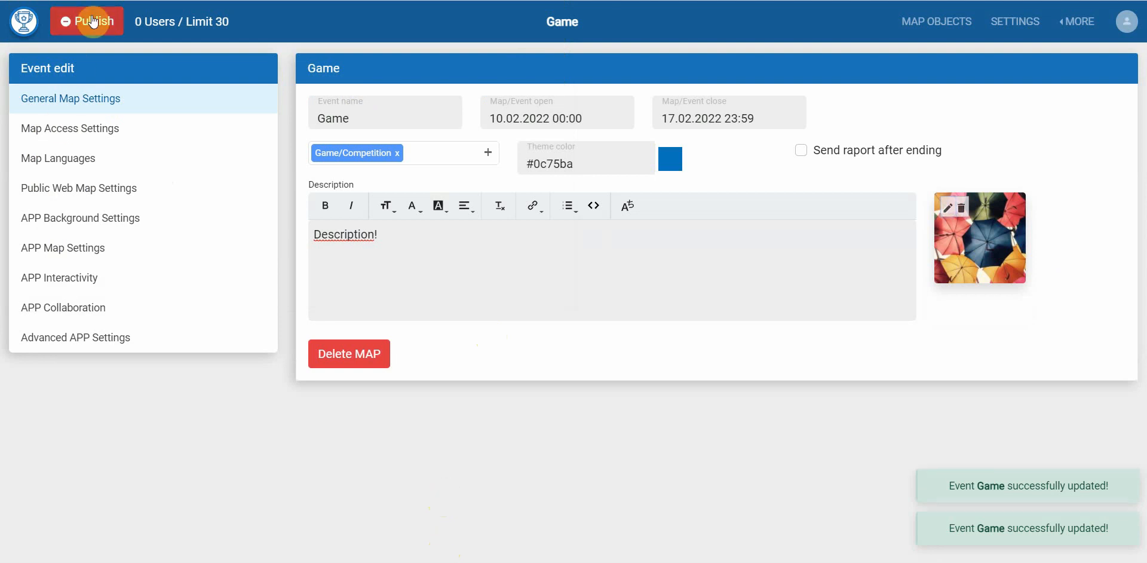
{"action": "left_click", "coordinate": [89, 22]}
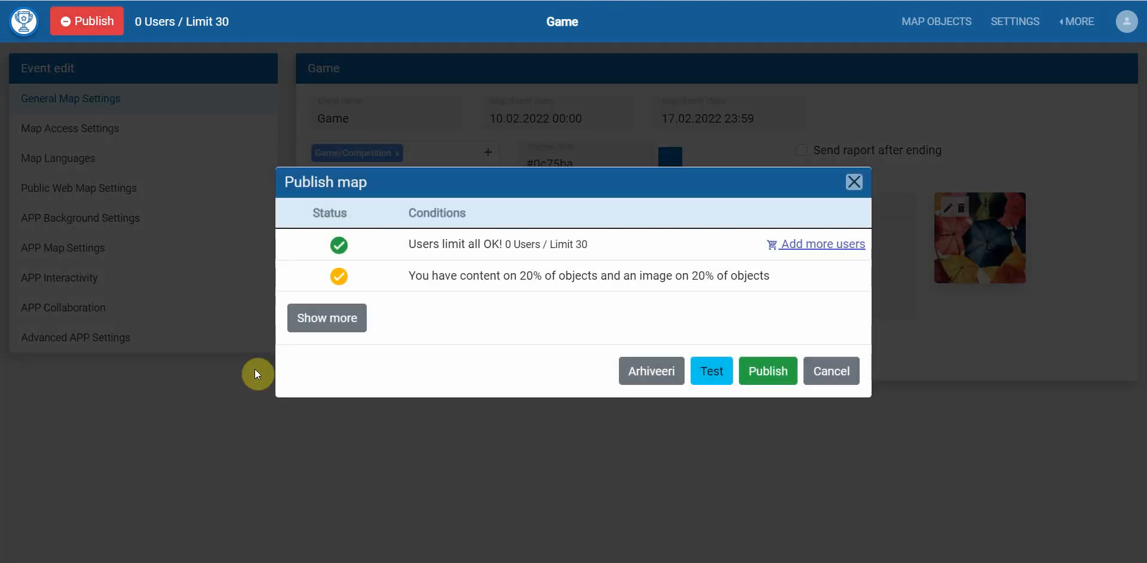
Expand the publishing conditions, submit the Game map for review, and close the checklist
{"action": "left_click", "coordinate": [306, 314]}
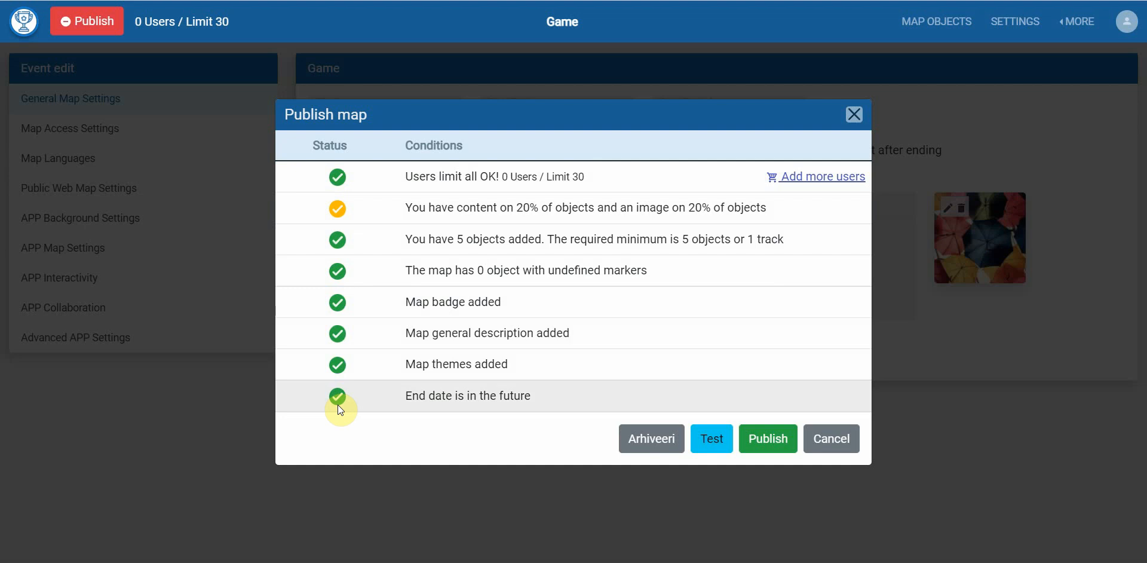
{"action": "left_click", "coordinate": [760, 441]}
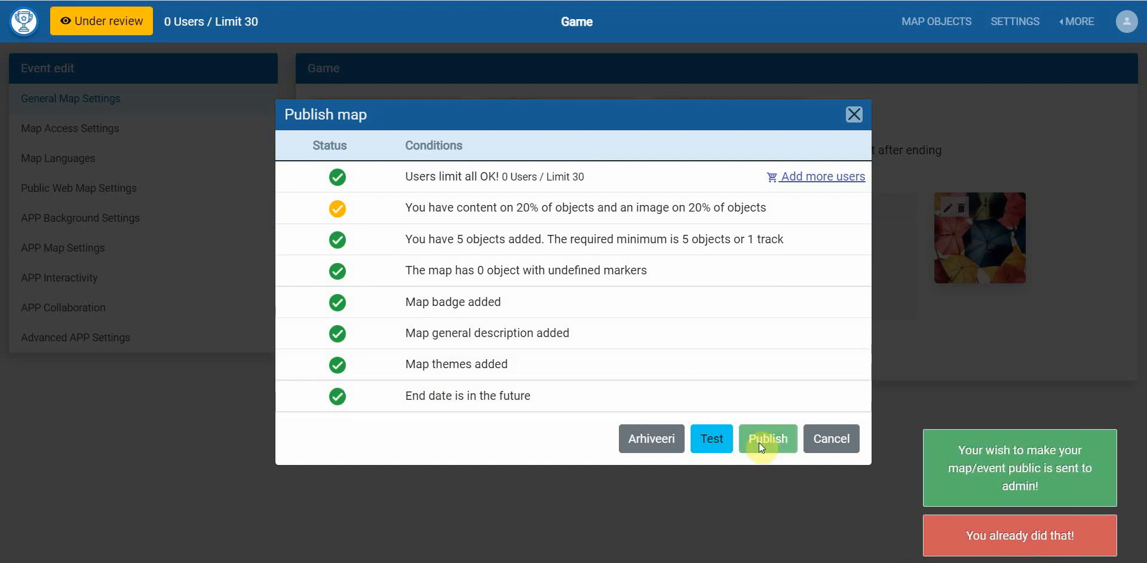
{"action": "left_click", "coordinate": [859, 115]}
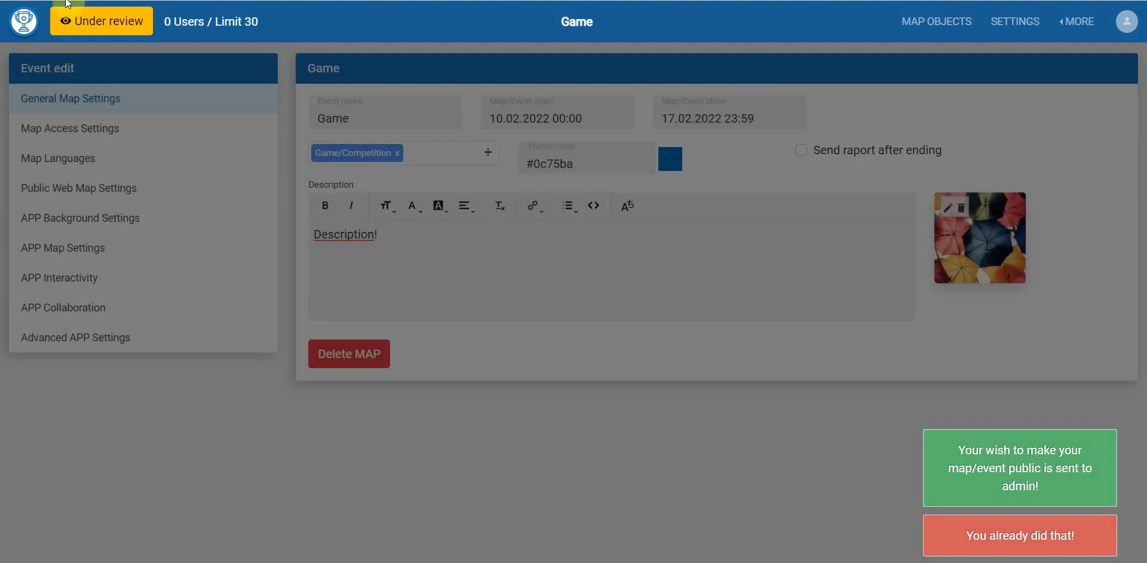